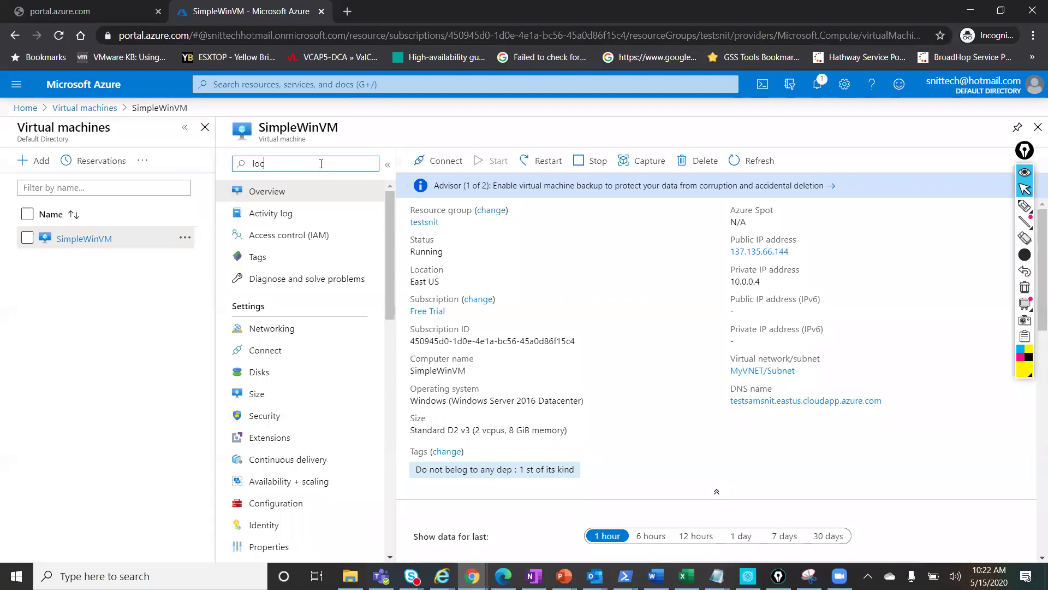
- Add a lock named Delete to SimpleWinVM with lock type Delete and the note "Not to delete"
click(308, 266)
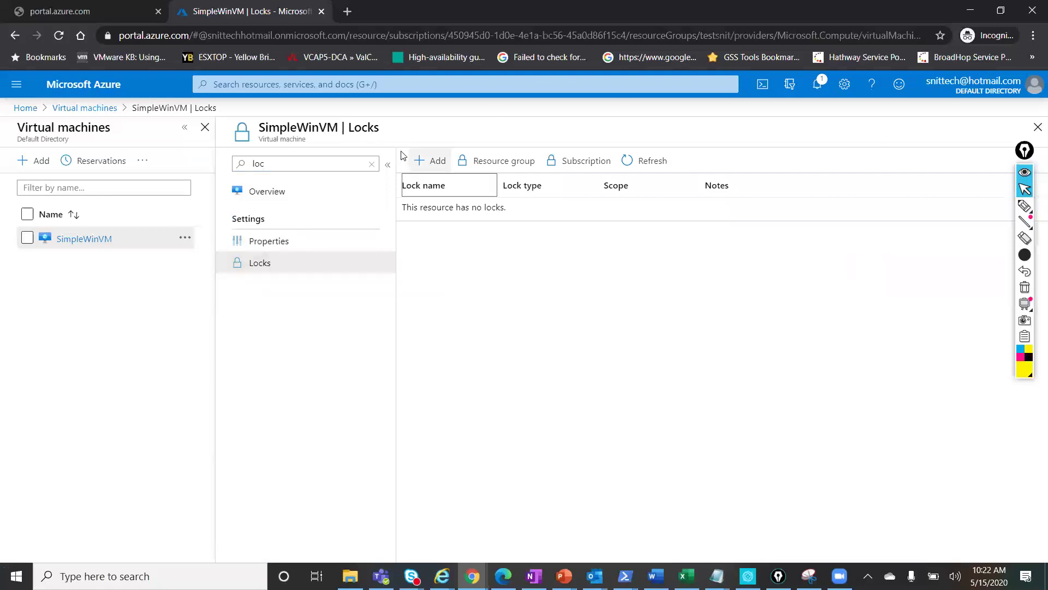
click(437, 164)
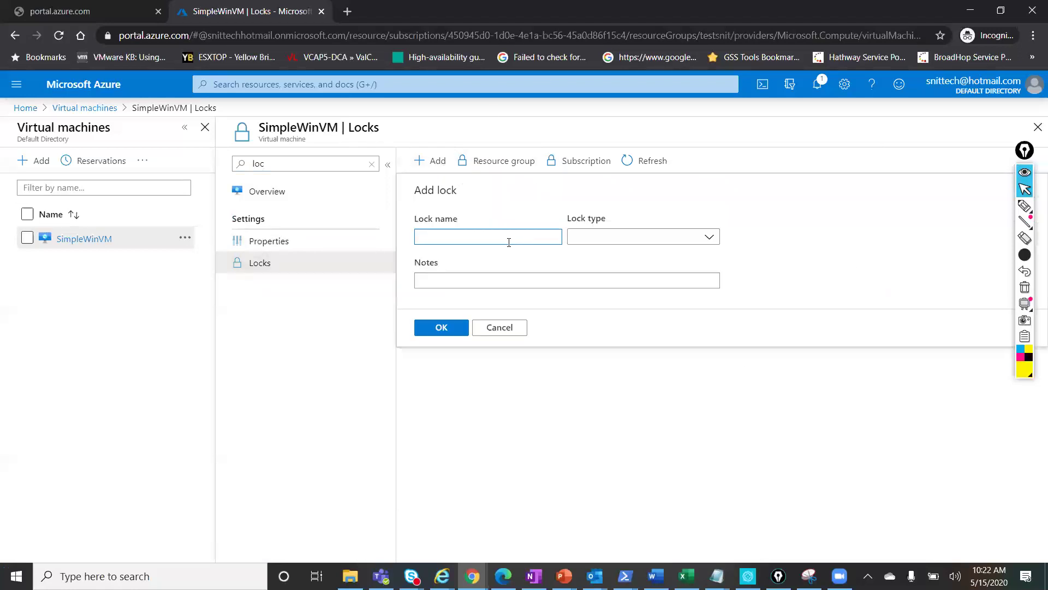
text(Delete)
click(601, 234)
click(615, 279)
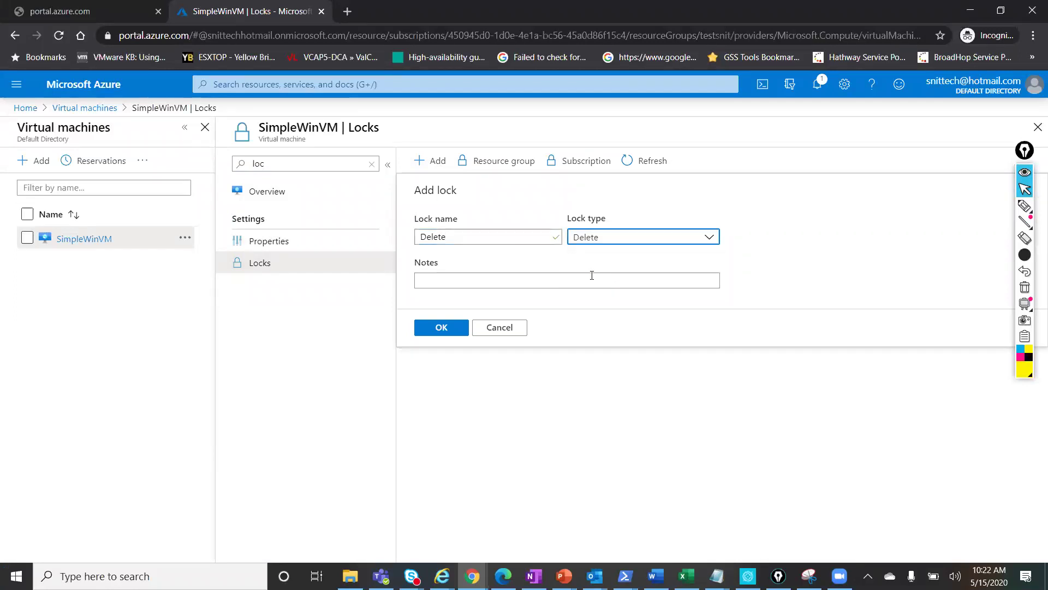
click(533, 284)
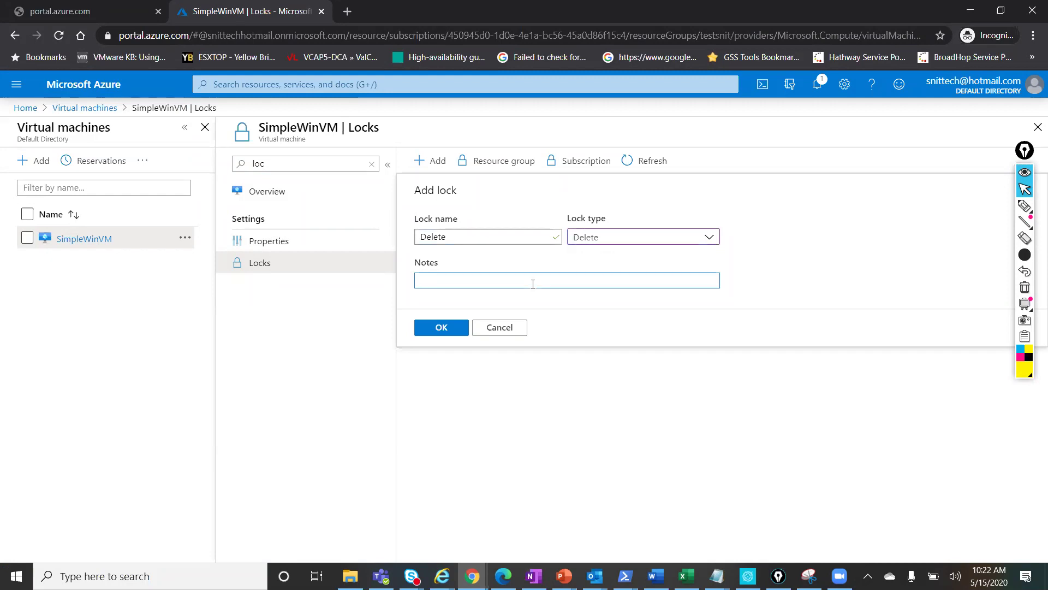
text(Not)
key(BackSpace)
key(BackSpace)
key(BackSpace)
text(Not to delete)
click(420, 331)
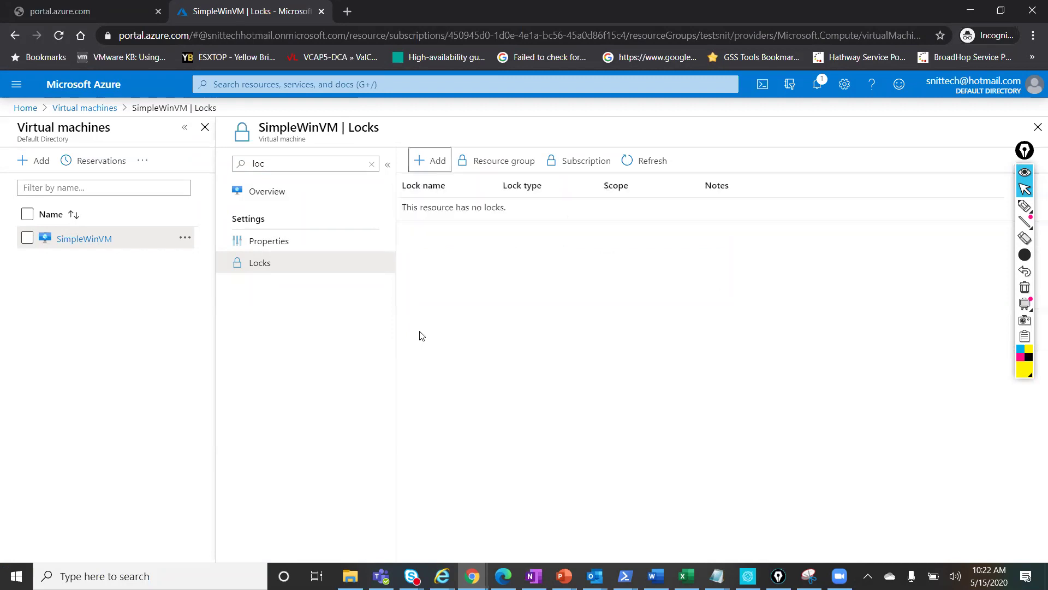
click(651, 162)
- Try to delete the SimpleWinVM virtual machine from its reopened overview page
click(274, 196)
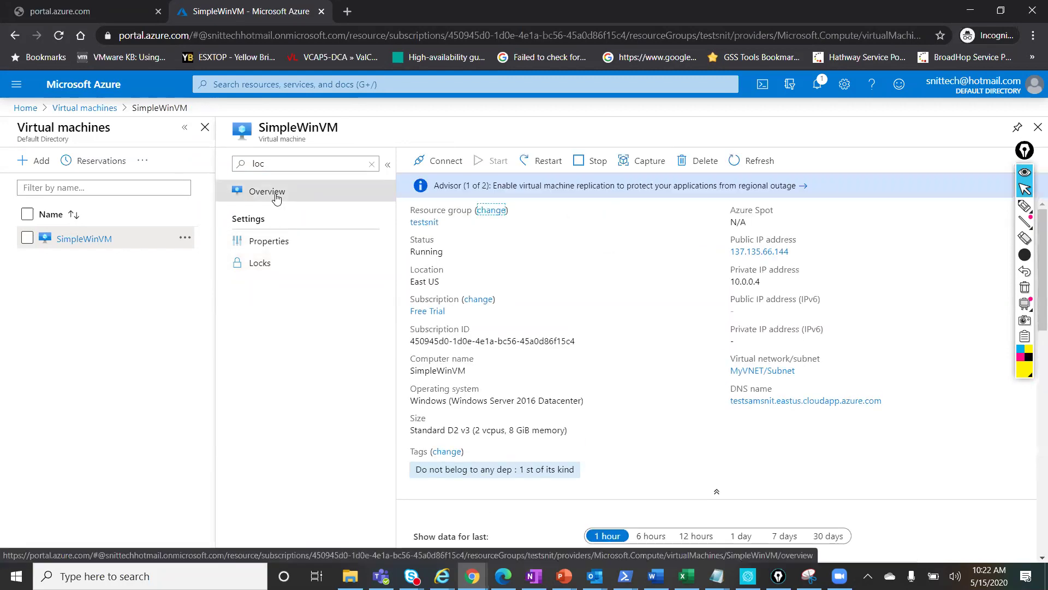
click(747, 164)
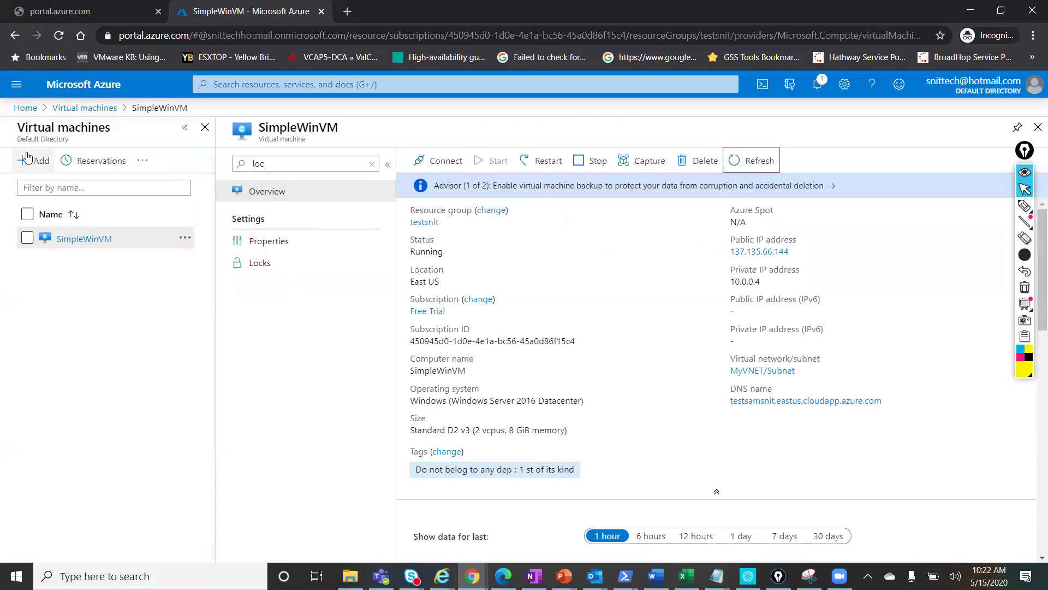
click(85, 107)
click(24, 106)
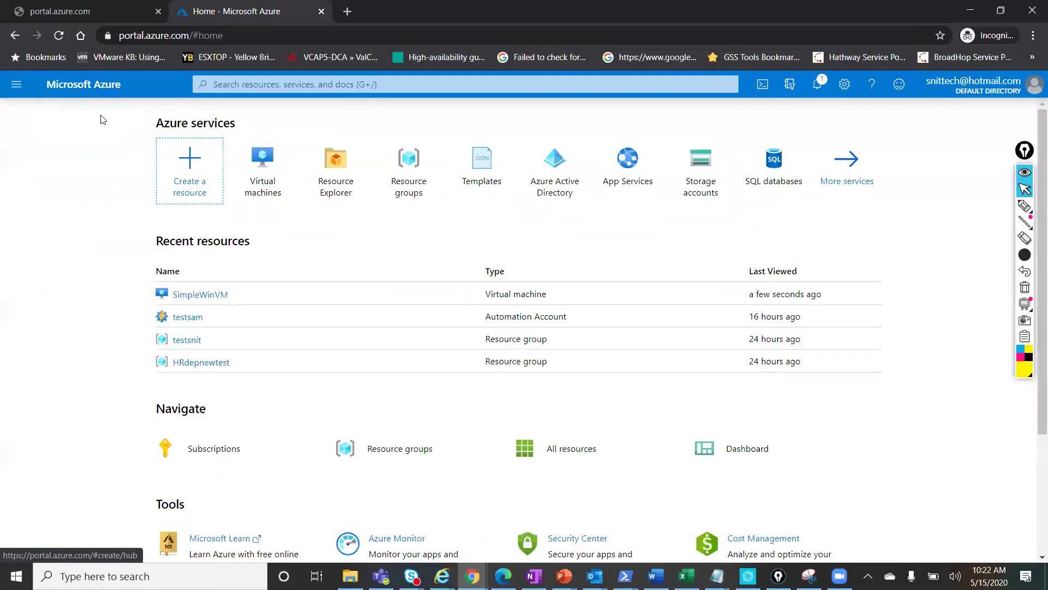
click(211, 298)
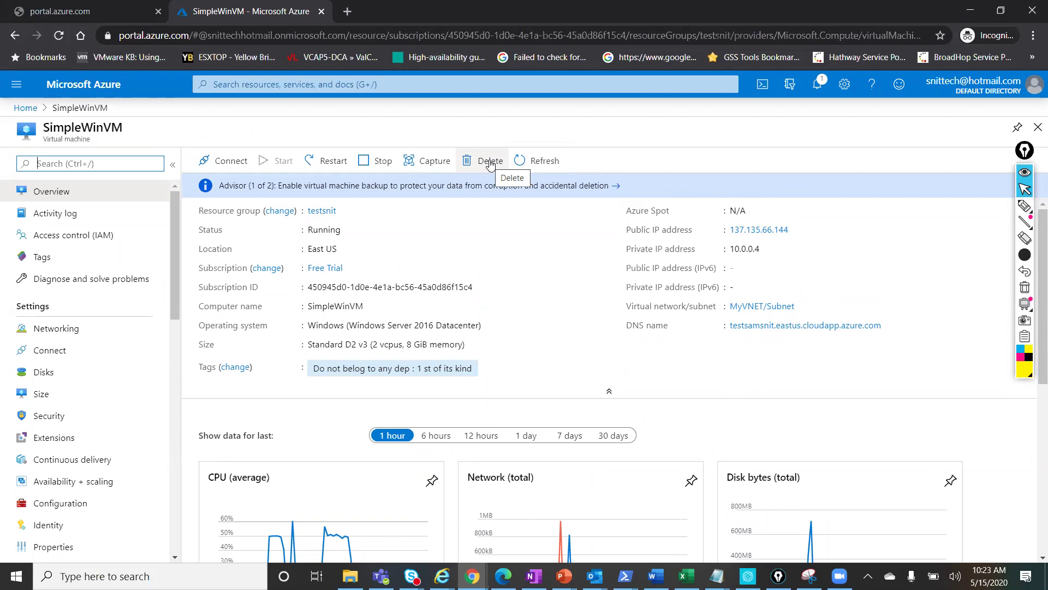
click(489, 164)
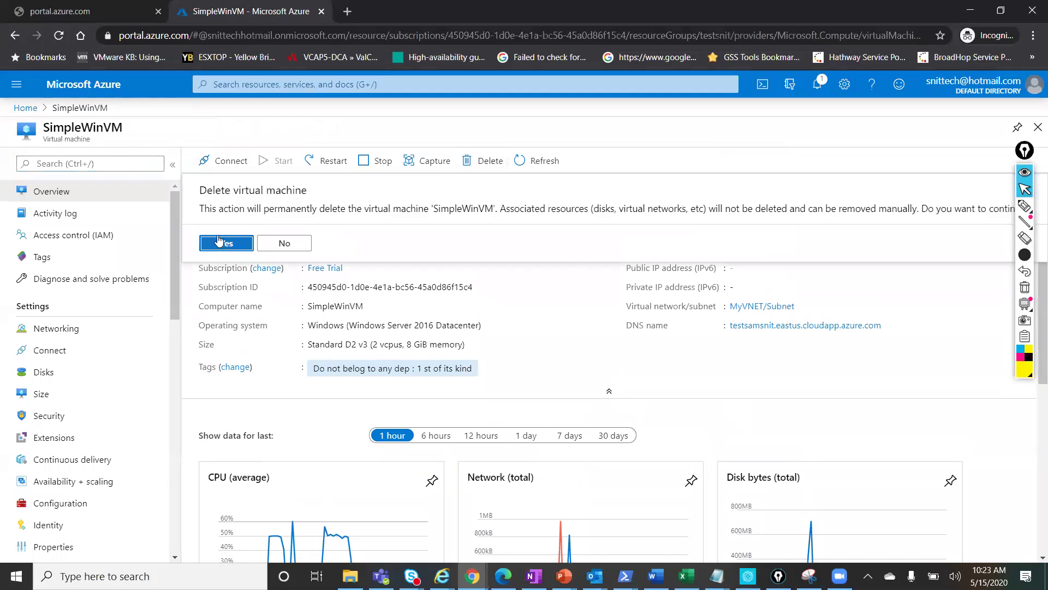
click(219, 242)
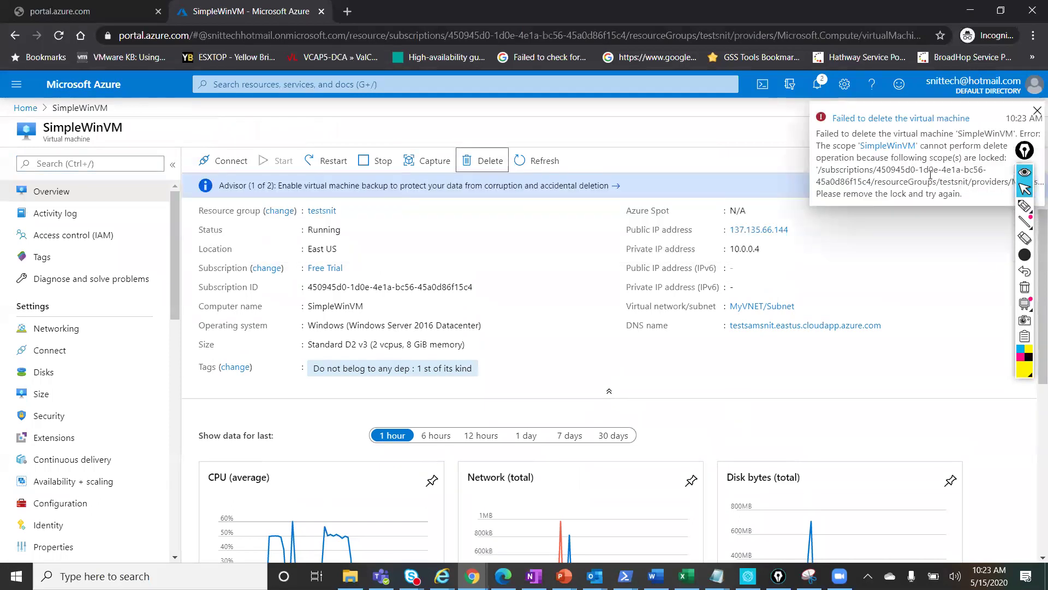
- Open the portal notifications and examine the full message about SimpleWinVM's deletion attempt
click(900, 118)
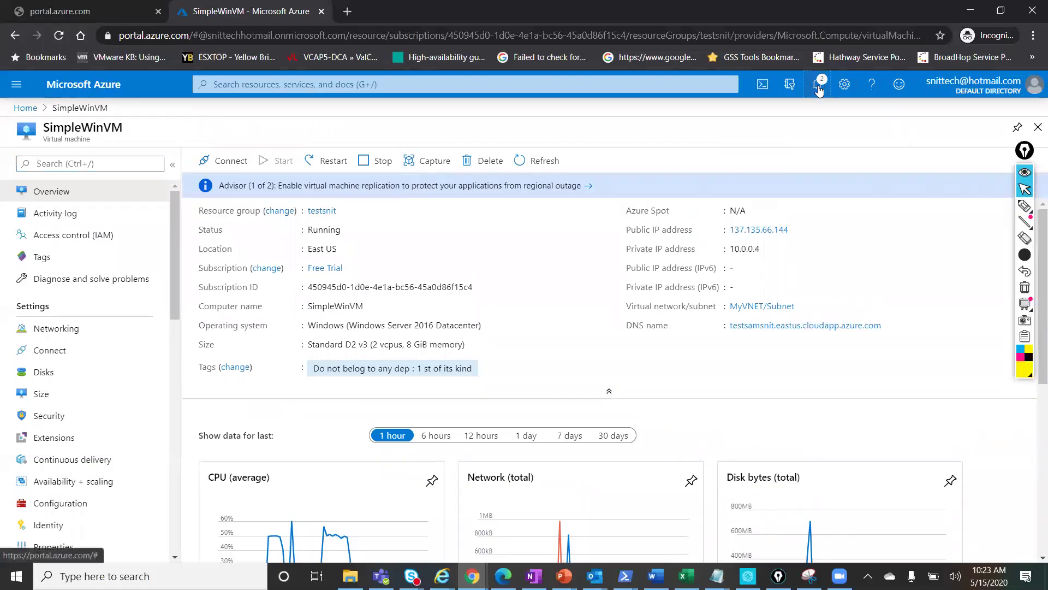
click(818, 87)
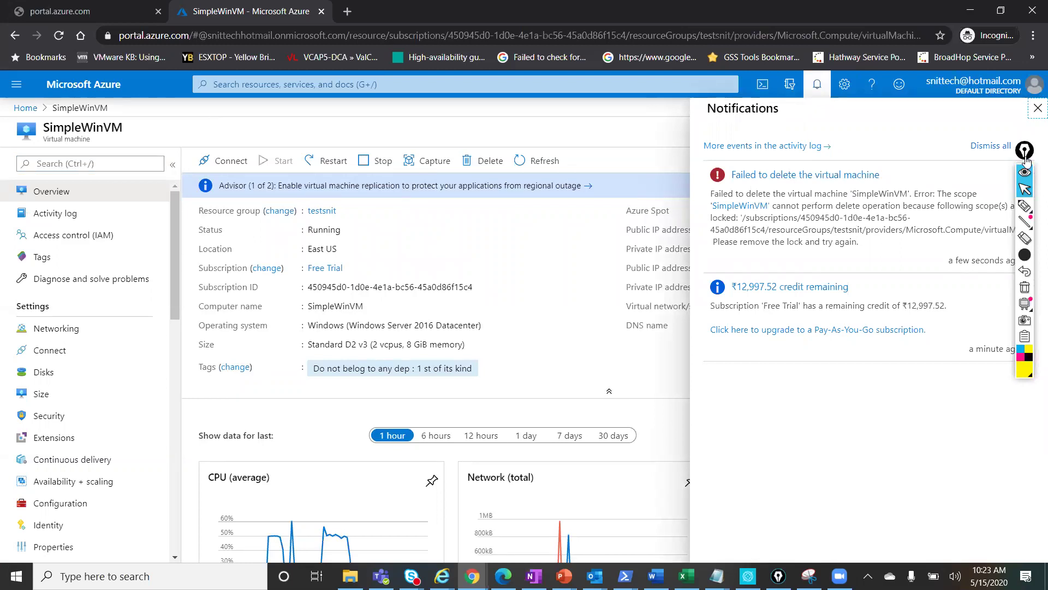
drag(1026, 160, 25, 154)
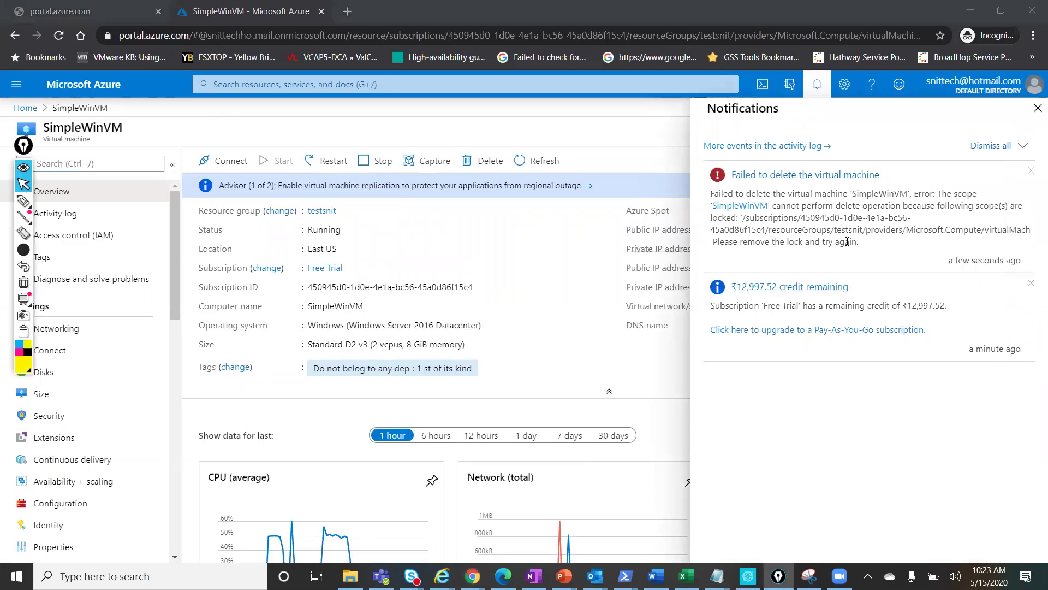
drag(859, 242, 712, 197)
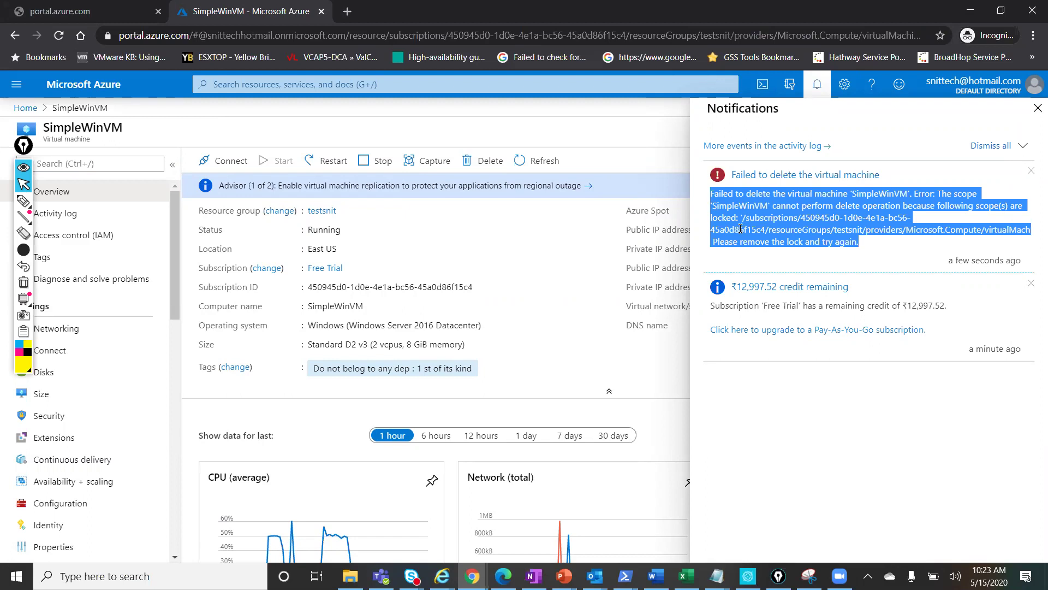
- Find SimpleWinVM's locks by searching its settings for "lock" and remove the Delete lock
click(90, 170)
text(lock)
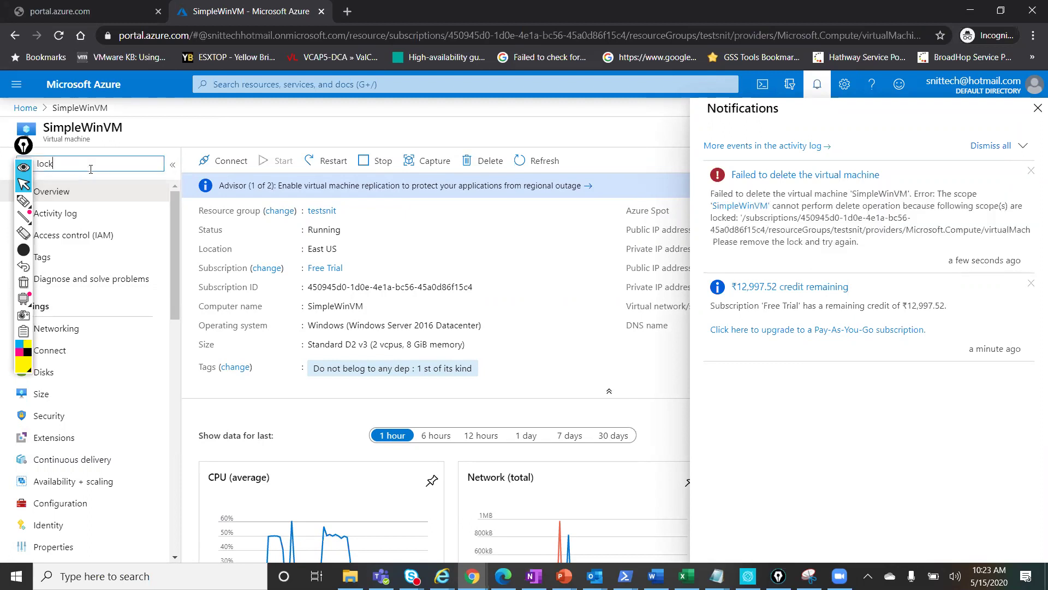
click(96, 215)
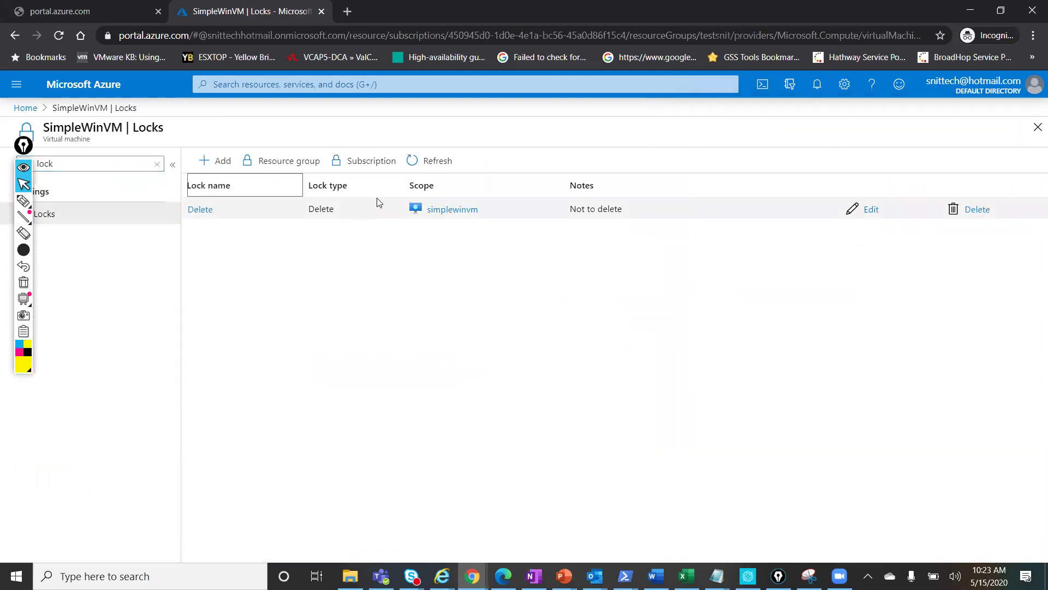
click(977, 209)
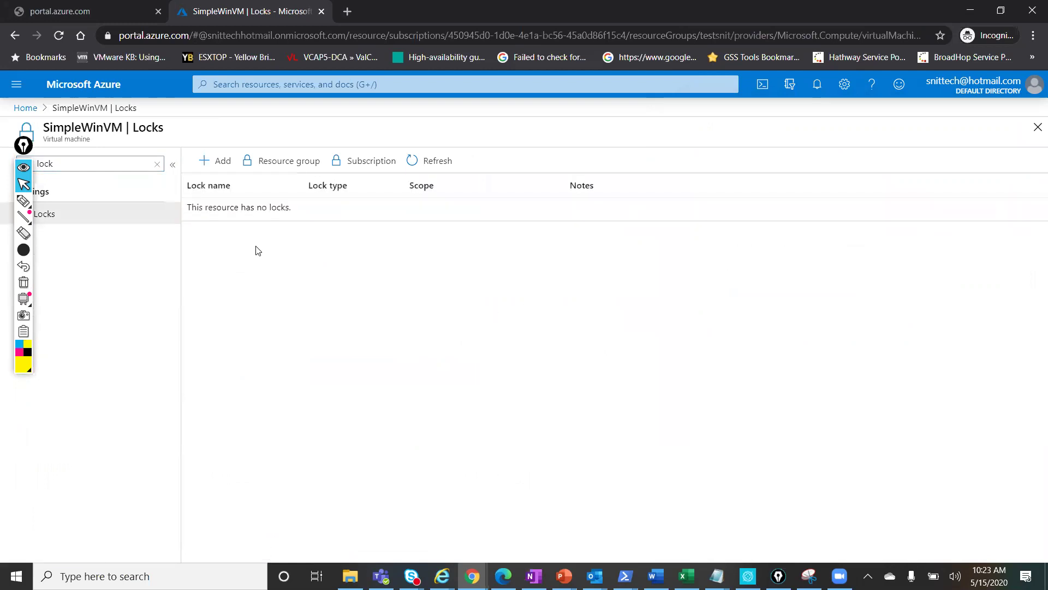
click(434, 163)
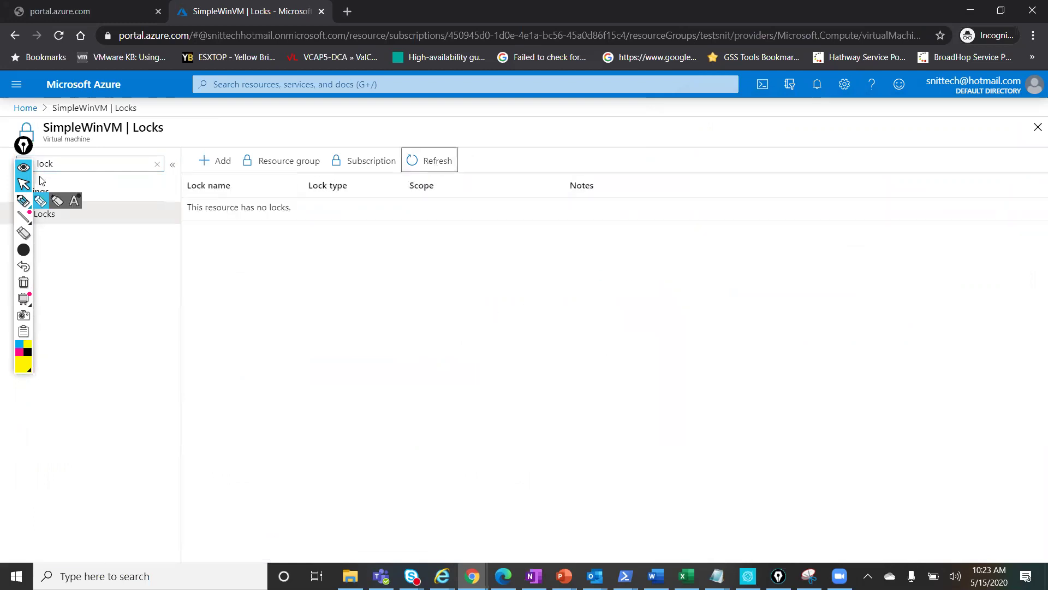
- Reopen SimpleWinVM from the recent resources, delete the virtual machine and check the deletion's progress in the notifications
click(27, 108)
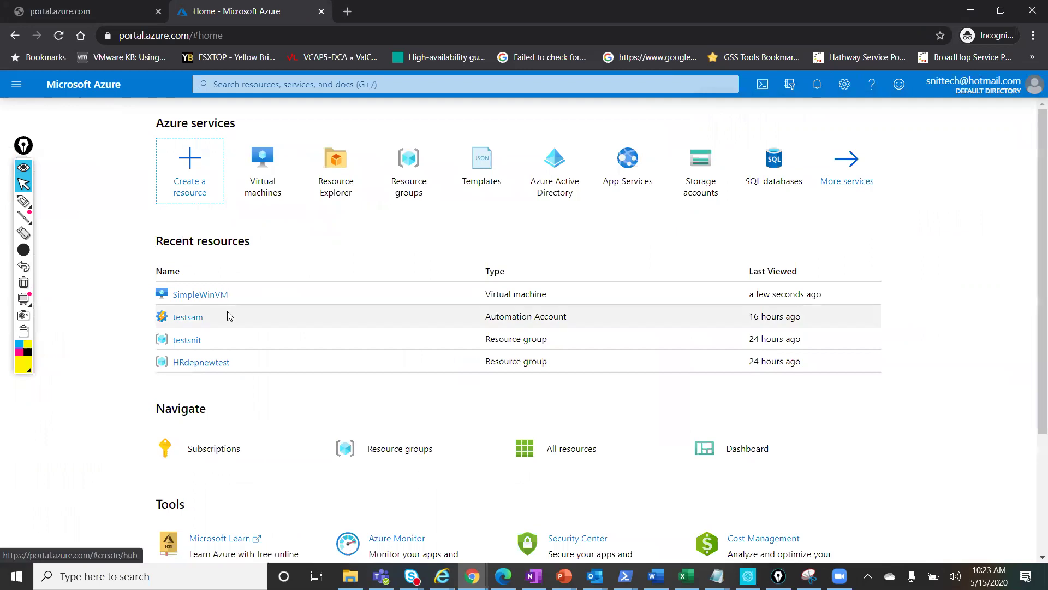
click(218, 293)
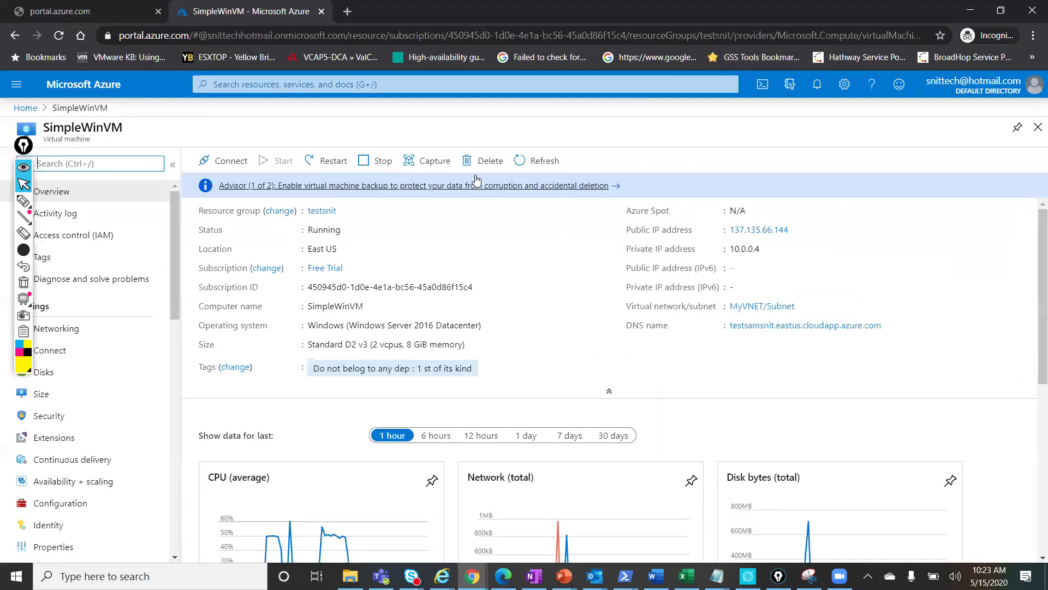
click(484, 160)
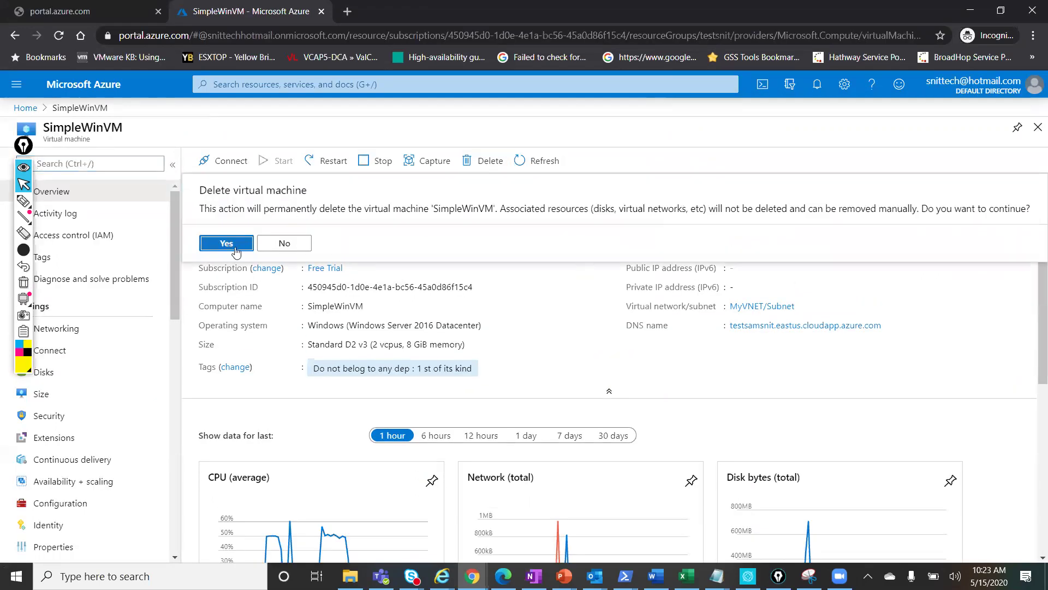
click(226, 244)
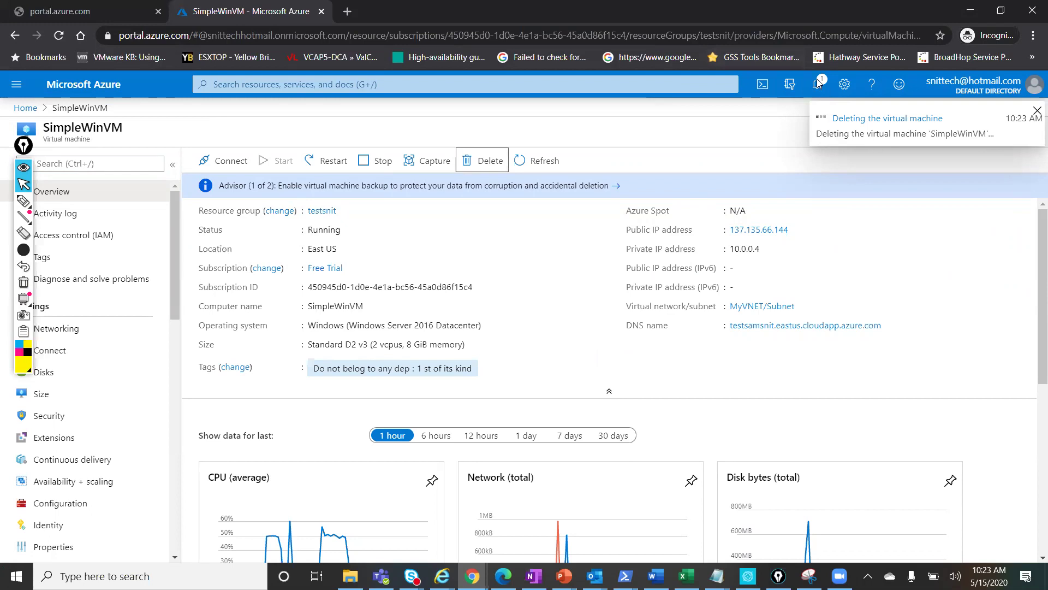
click(818, 83)
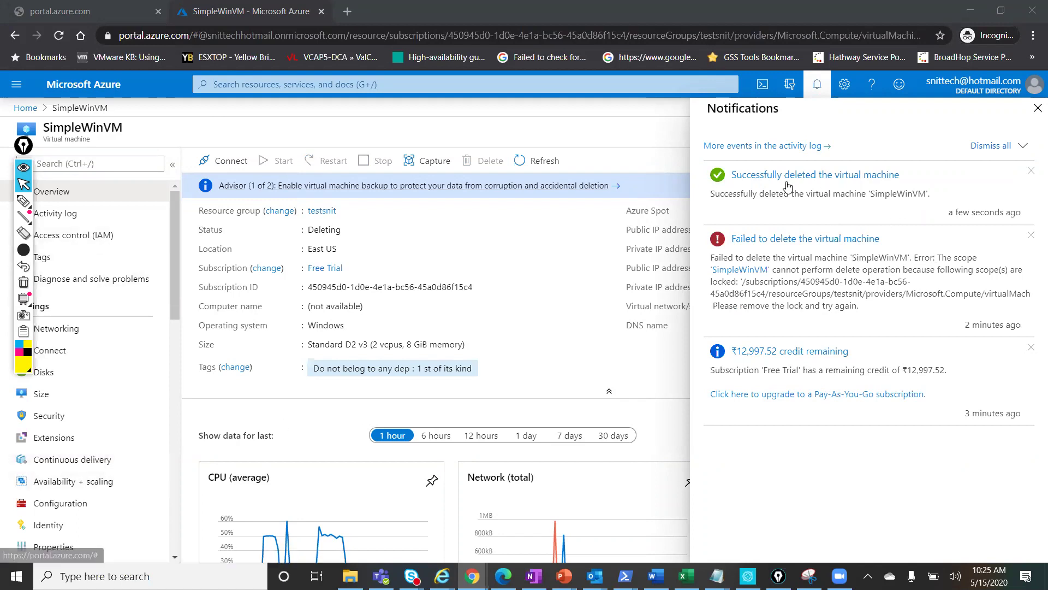
- Open the Virtual machines list and refresh it to check whether SimpleWinVM is still listed
click(25, 109)
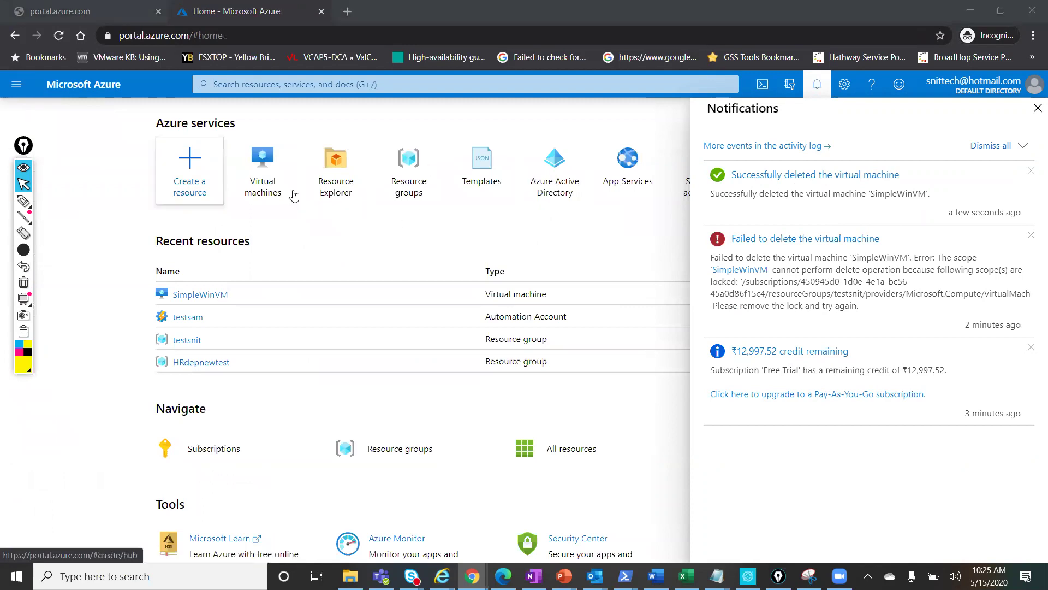
click(247, 192)
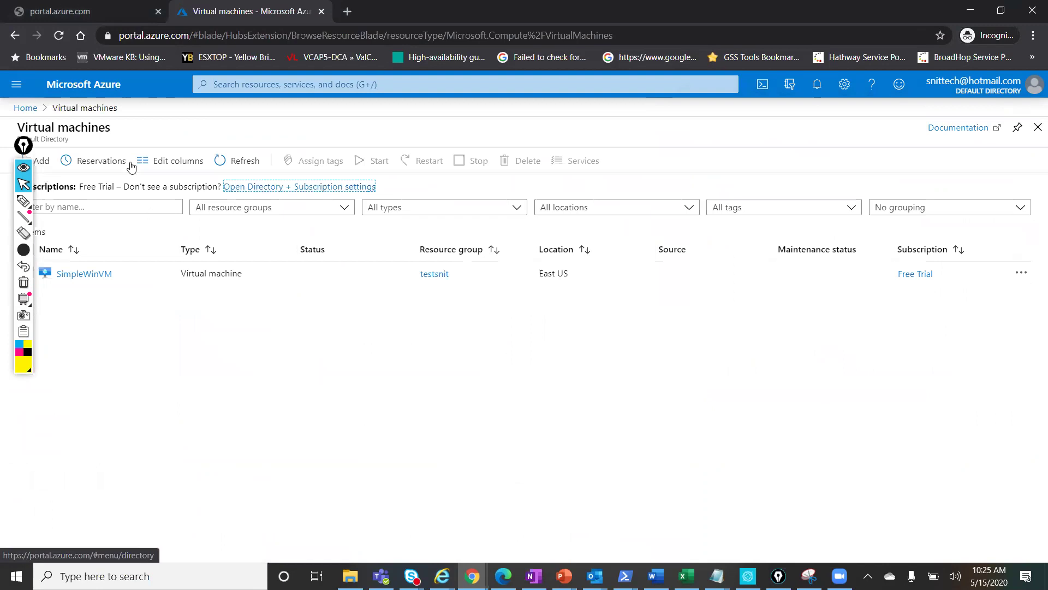
click(230, 161)
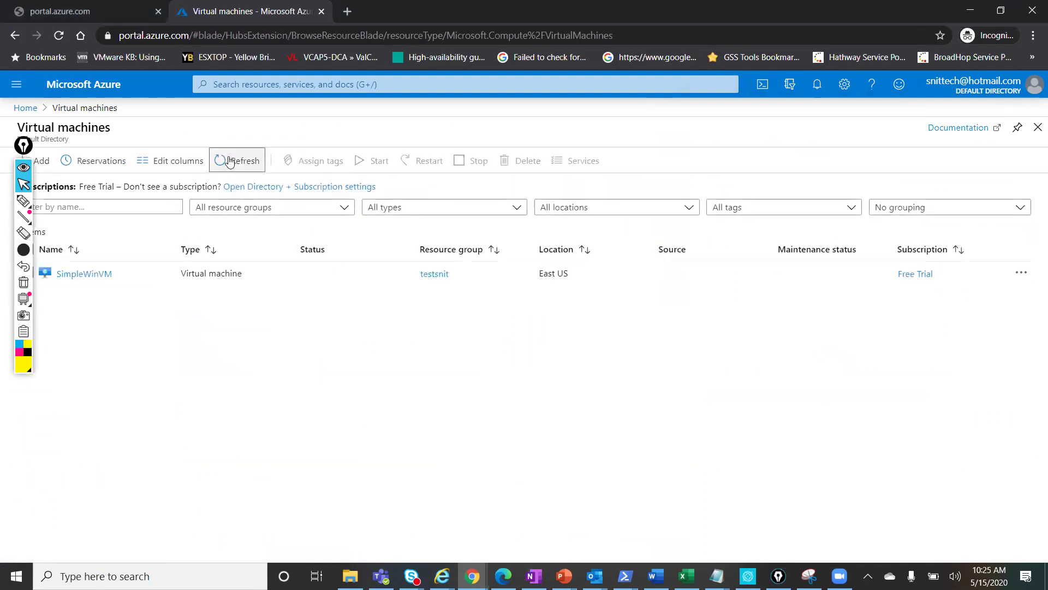
click(231, 161)
- Follow the latest deletion notification to SimpleWinVM's overview, examine its status and reopen the notifications
click(817, 84)
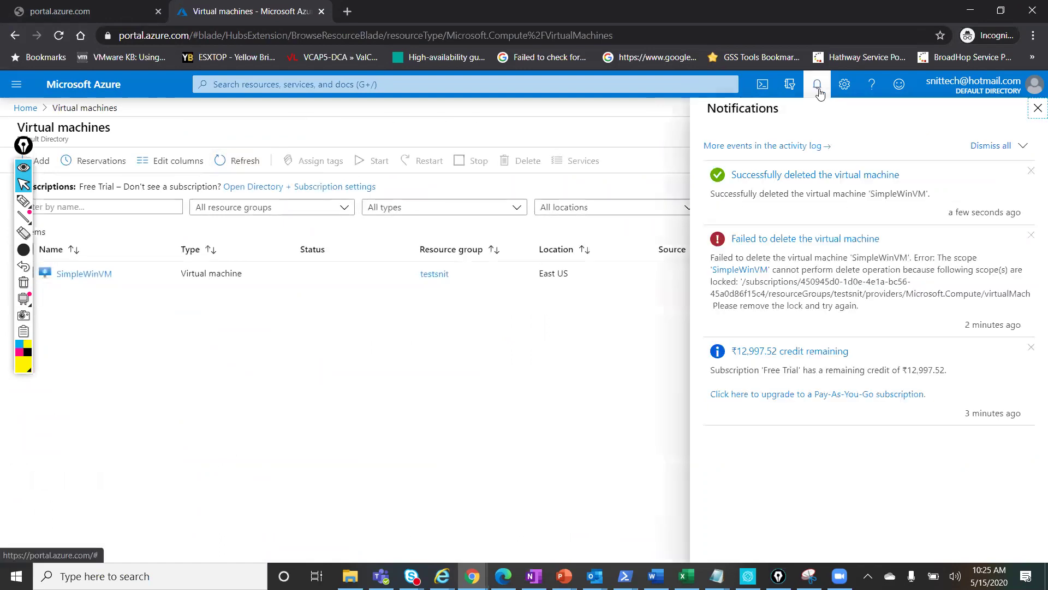
click(822, 177)
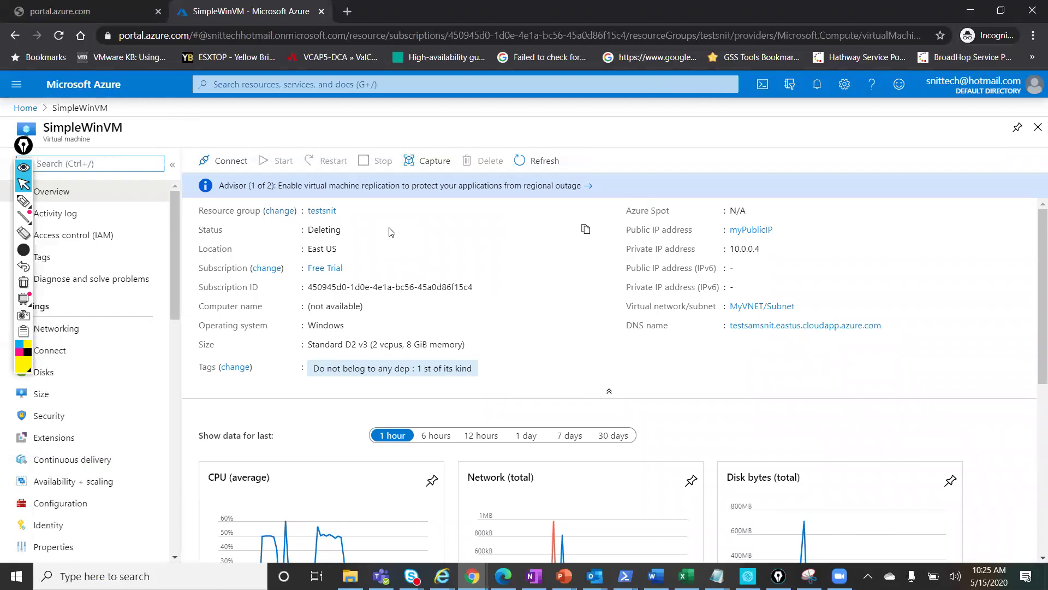
click(818, 89)
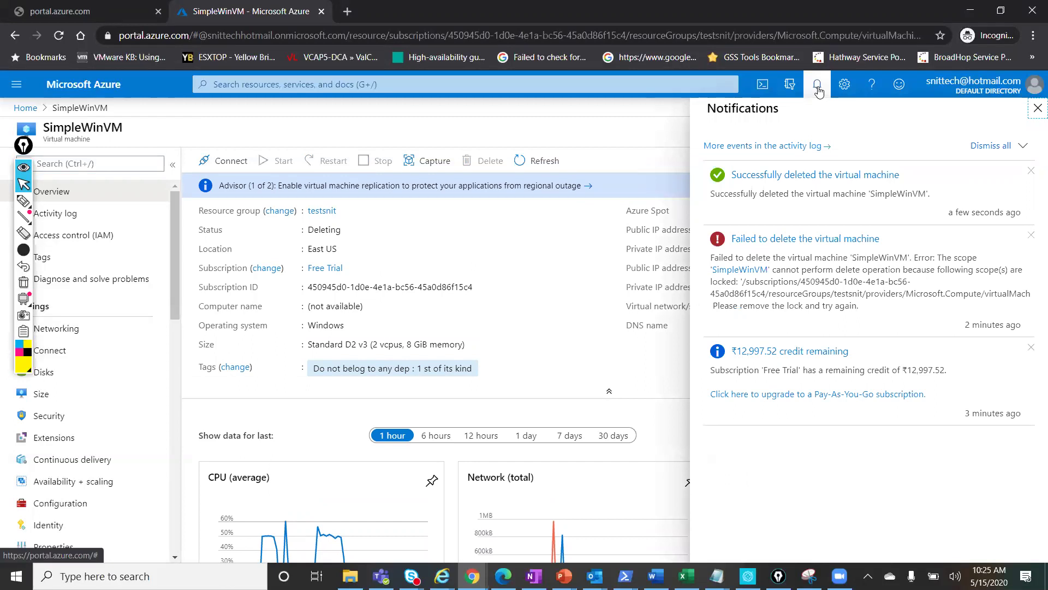
- Return to the portal home, close the notifications, search for "reso" and open the Resource groups list
click(25, 107)
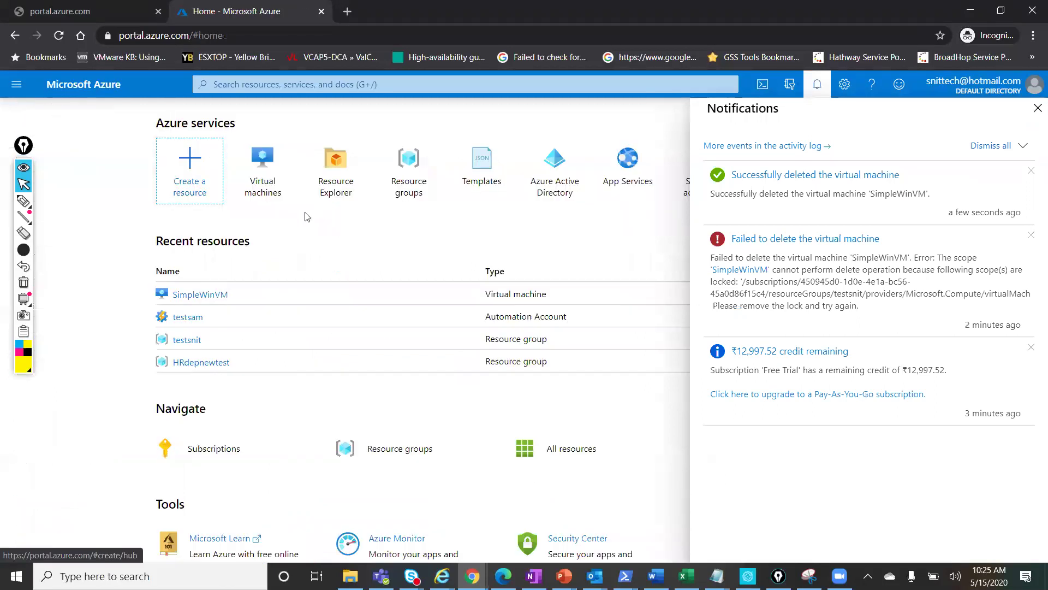
click(1036, 109)
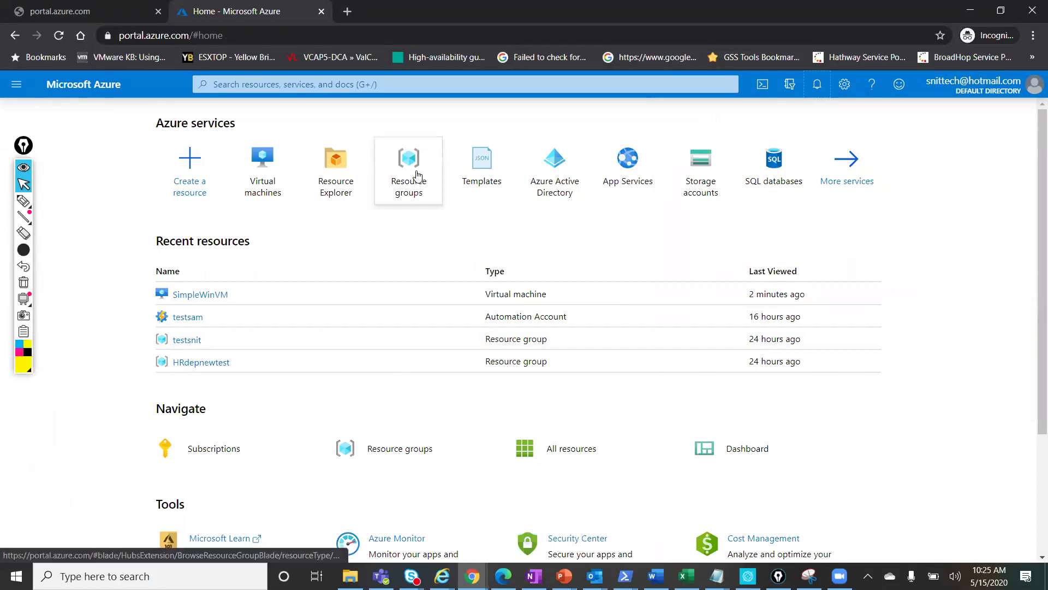
mouse_move(418, 175)
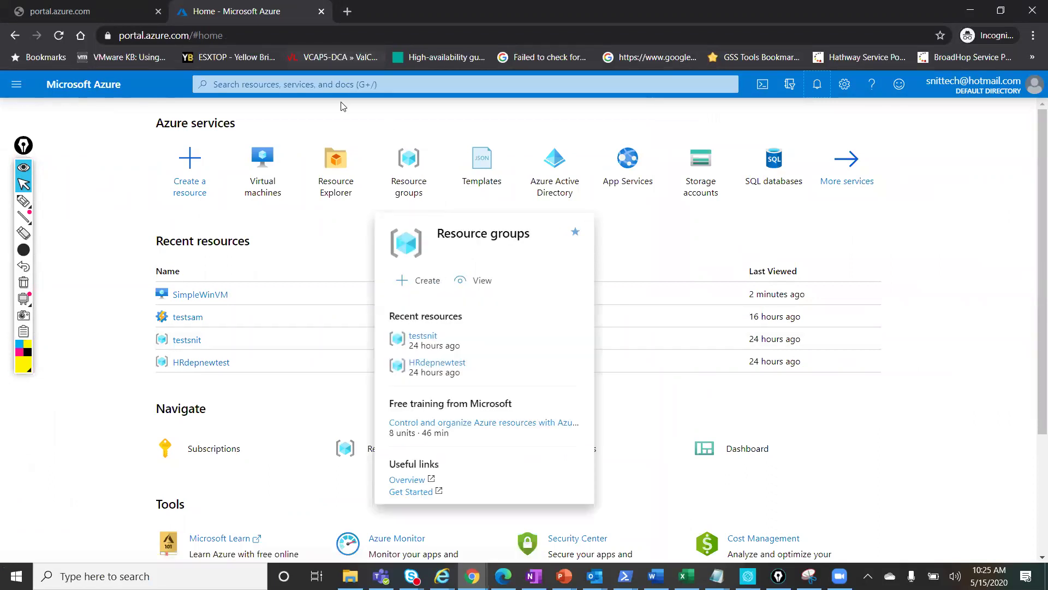
click(345, 88)
text(reso)
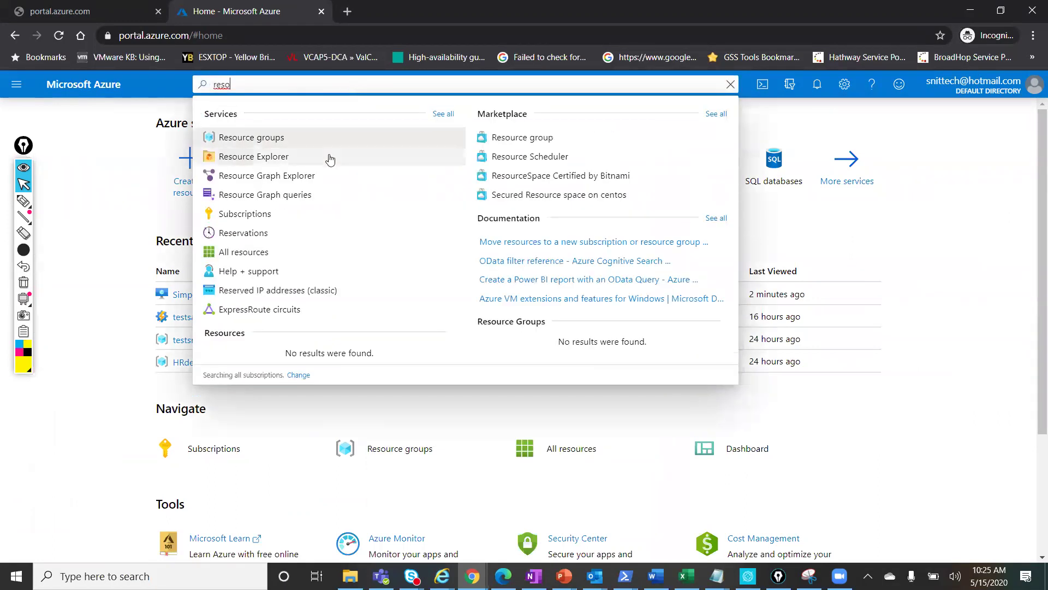
click(274, 137)
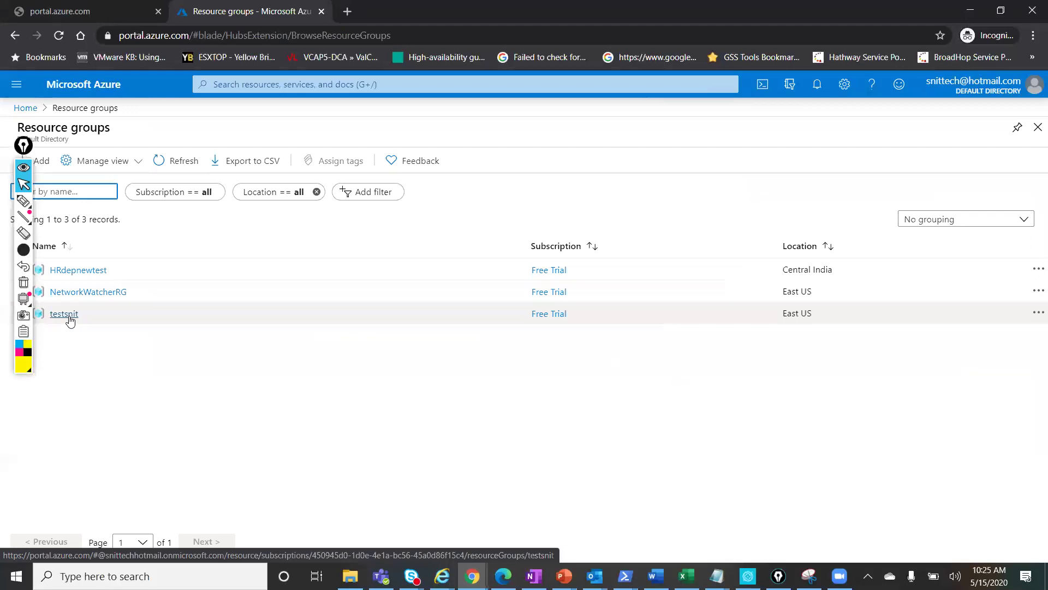
- Open the testsnit resource group and look through its list of resources
click(64, 313)
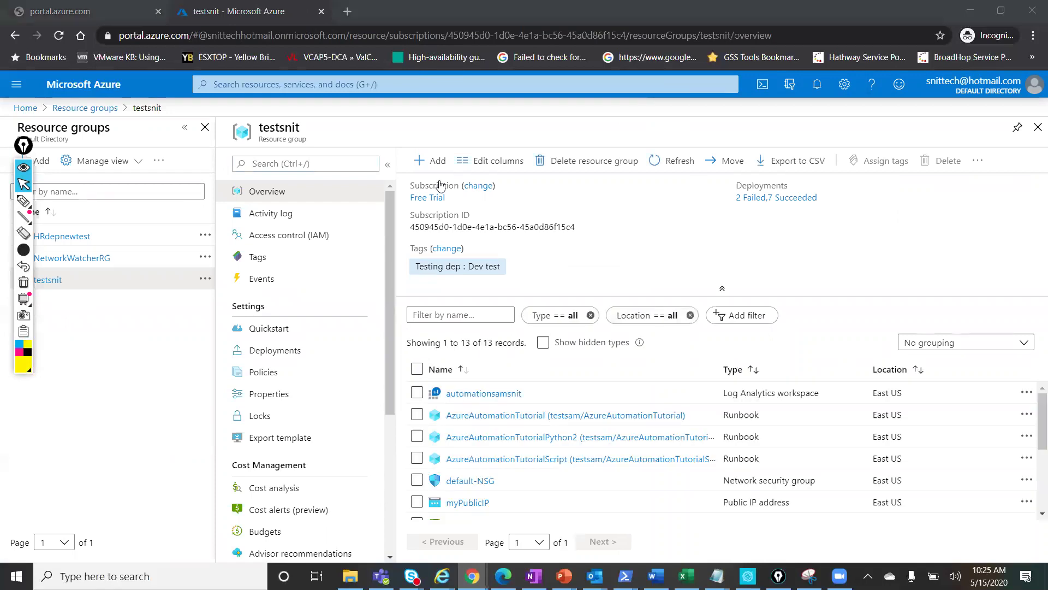
scroll(507, 457, down, 3)
scroll(506, 457, up, 3)
scroll(507, 457, down, 3)
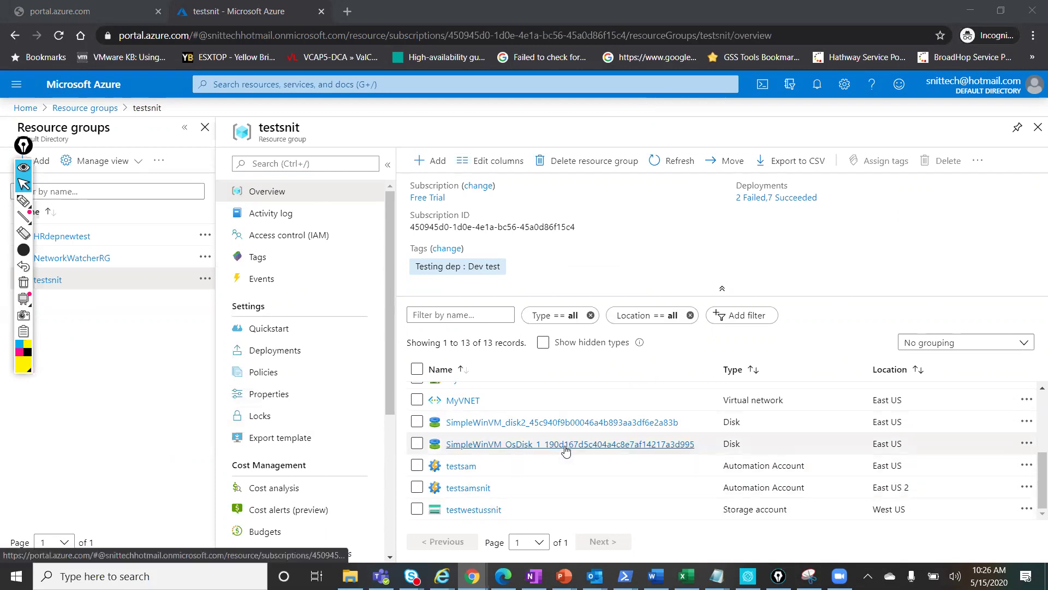
scroll(565, 448, up, 5)
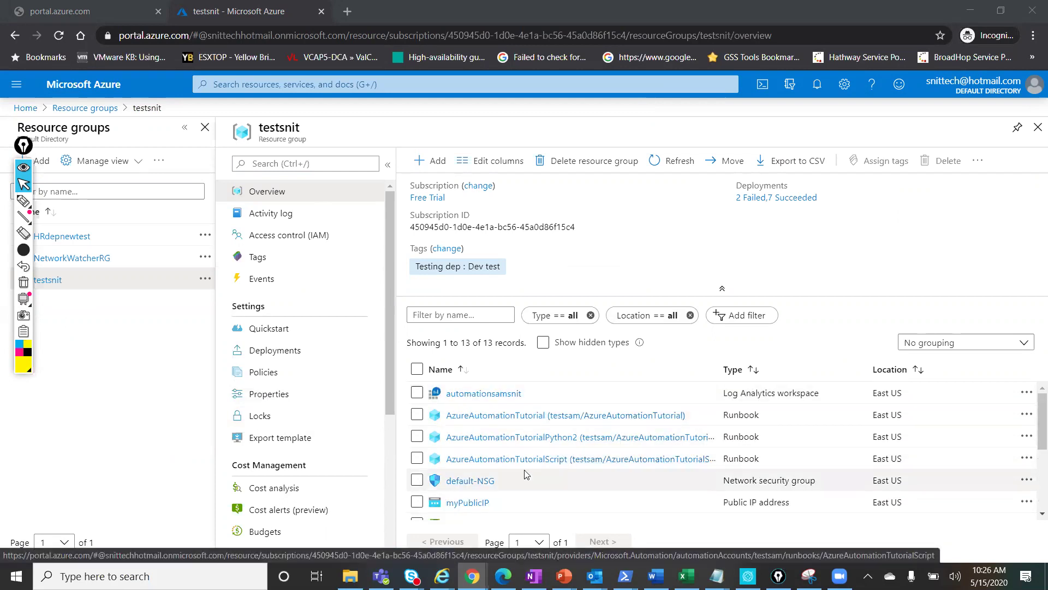
scroll(525, 474, down, 5)
scroll(298, 227, down, 1)
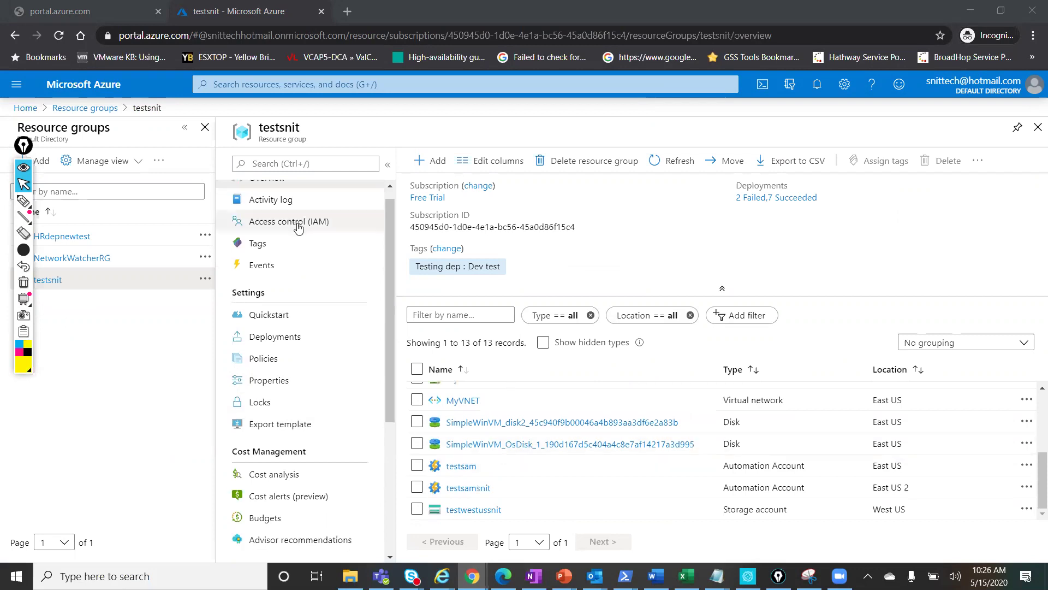
- Add a lock named Deletion to the testsnit resource group, with type Delete and the note "Testing for deletion"
scroll(298, 227, down, 1)
click(265, 355)
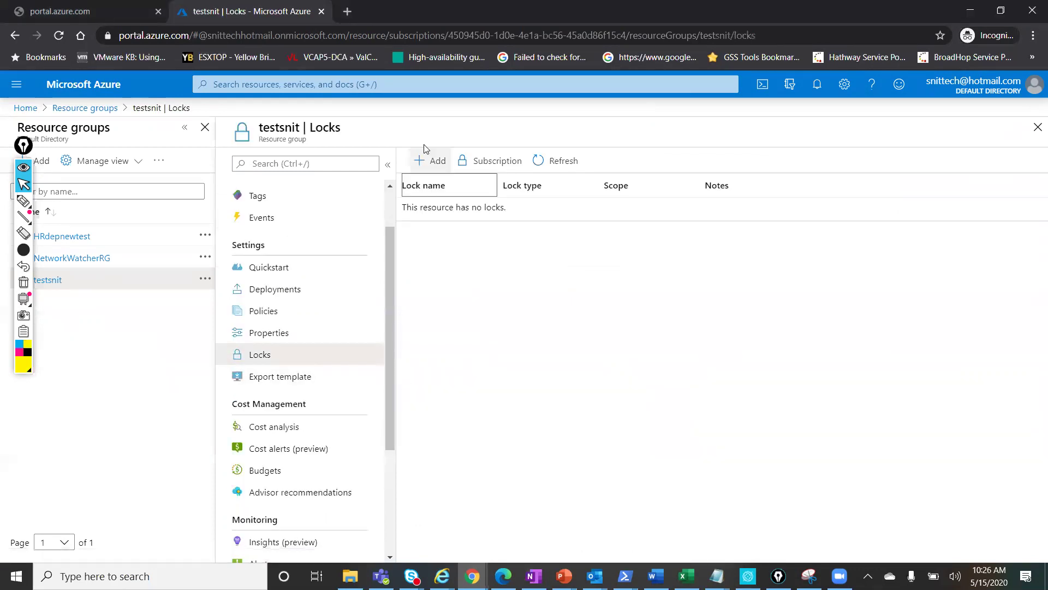
click(434, 160)
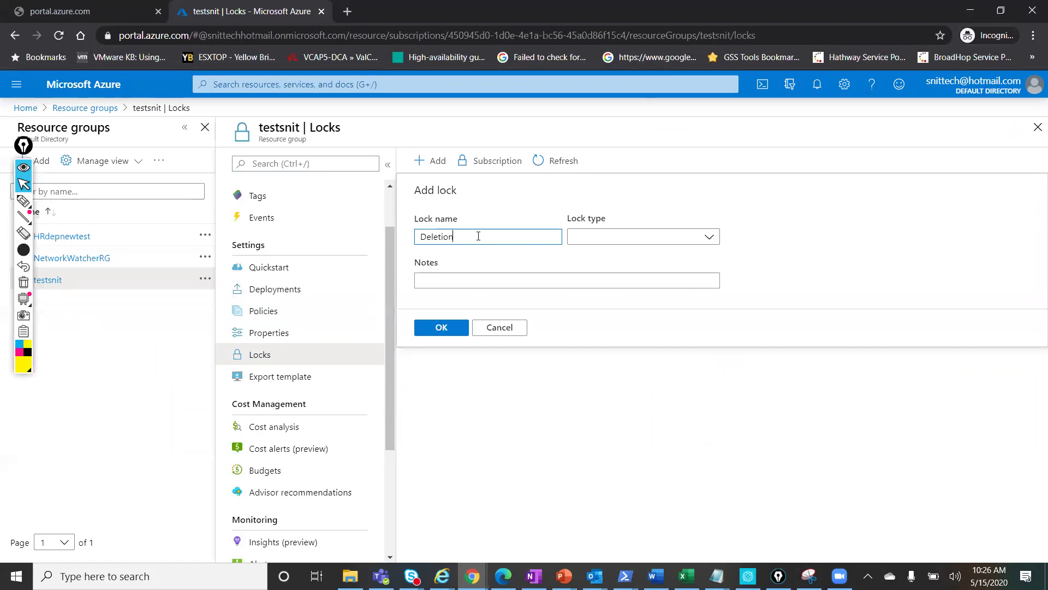
click(601, 236)
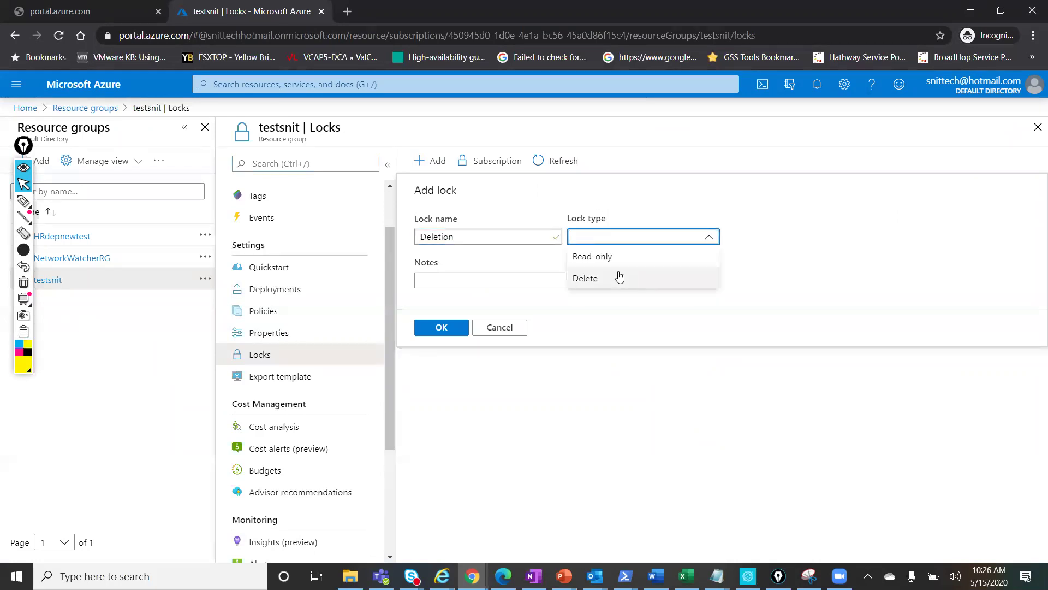
click(605, 280)
click(509, 279)
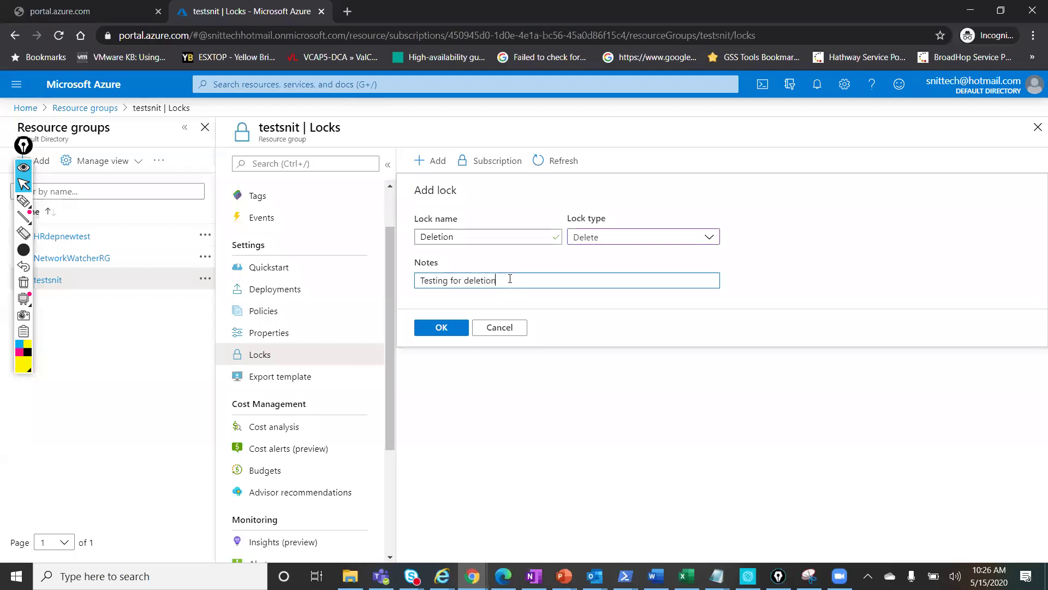
click(435, 327)
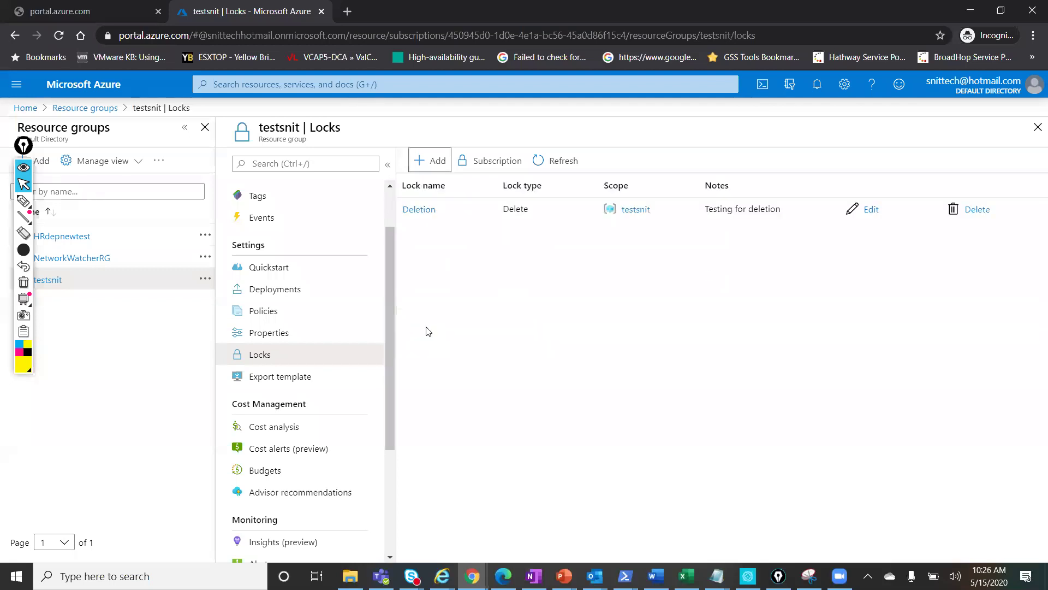
- Try to delete the testwestussnit storage account from testsnit's resources and examine the explanation on the deletion page
scroll(299, 257, up, 2)
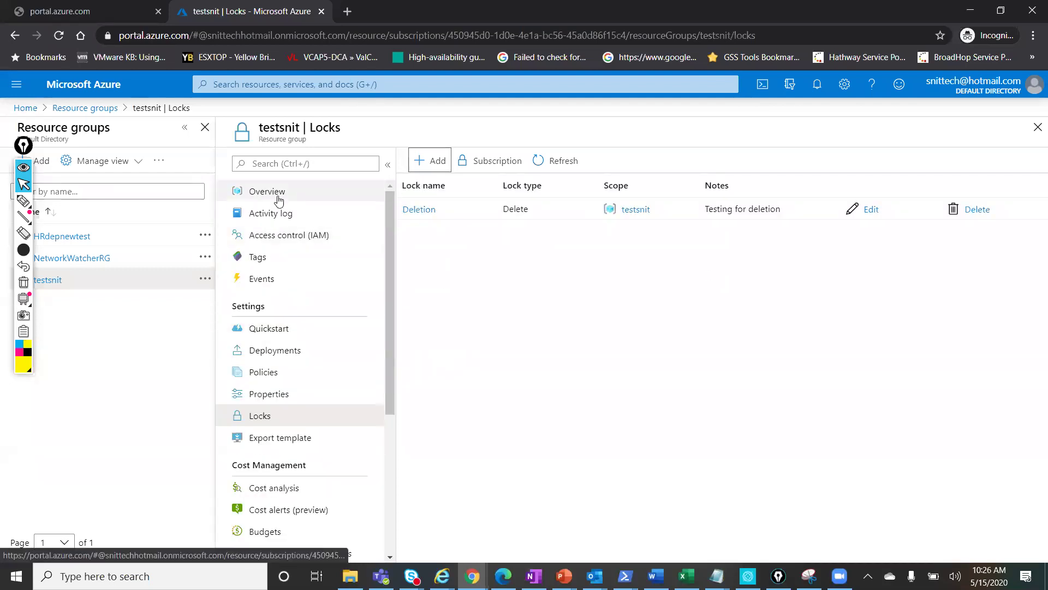
click(279, 197)
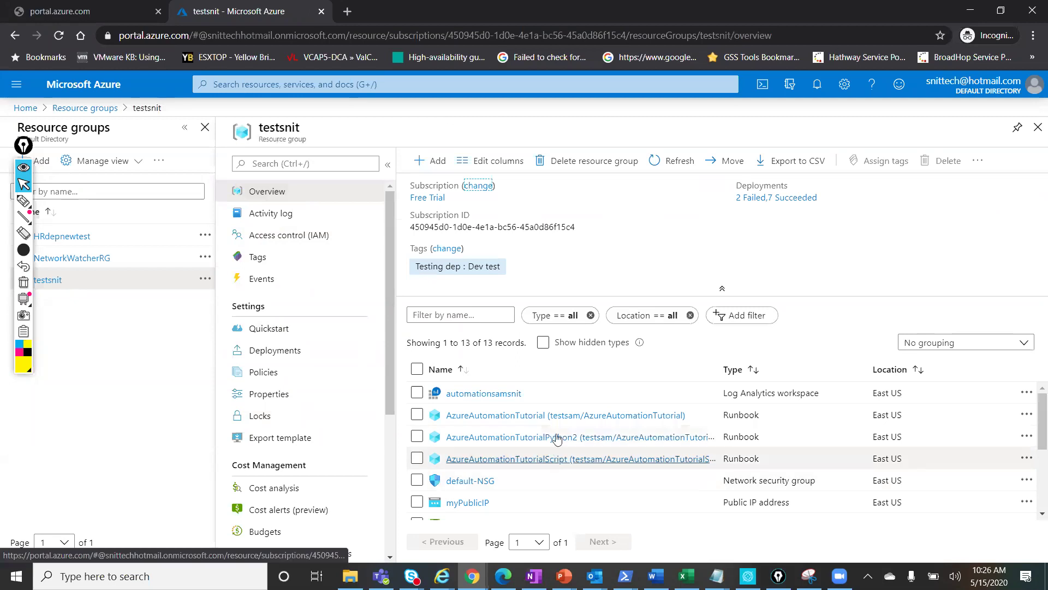
scroll(557, 439, down, 3)
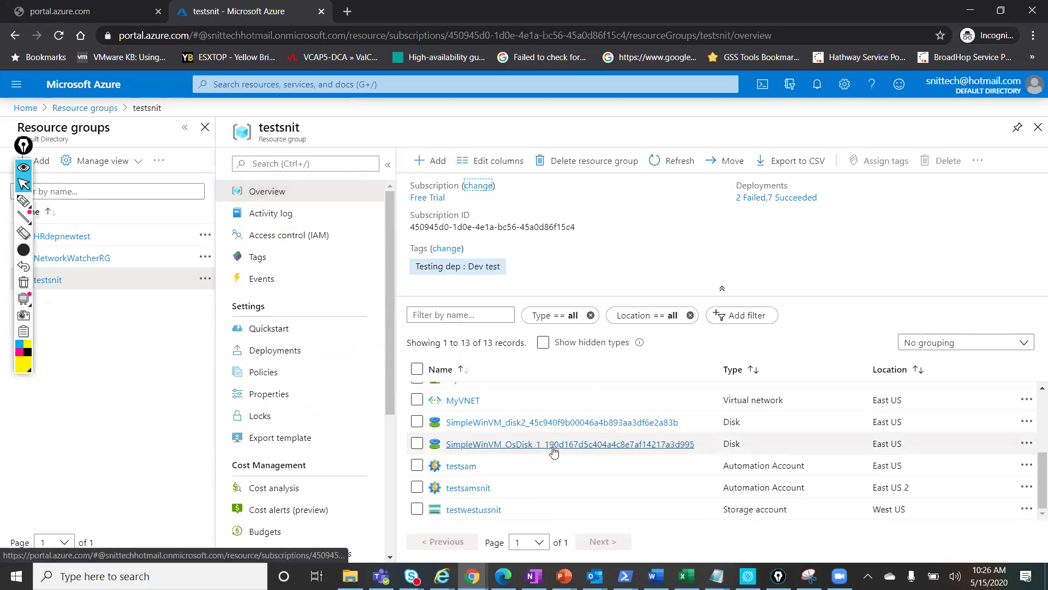
click(468, 512)
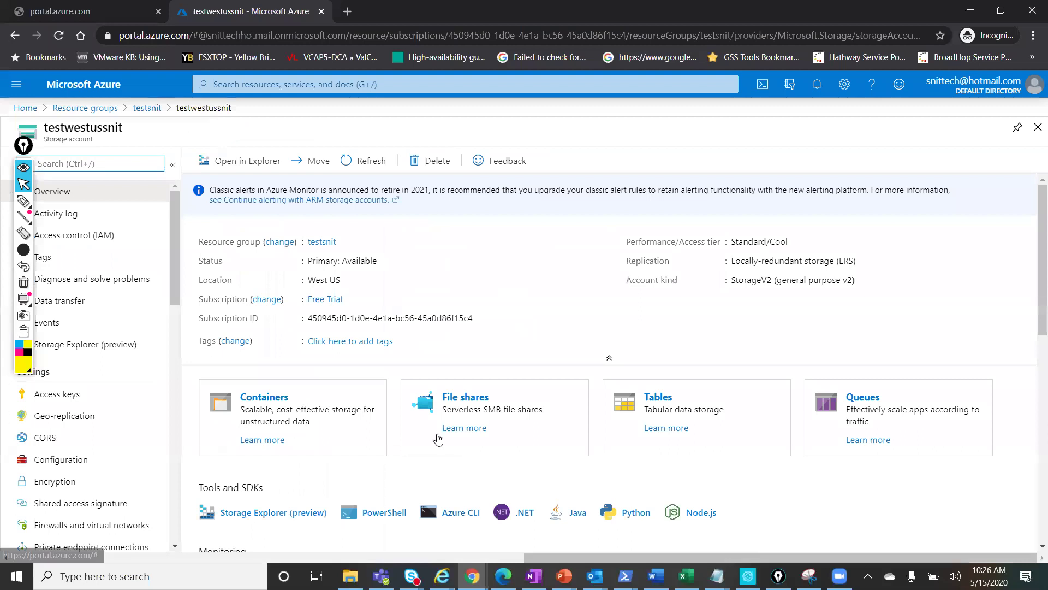
click(427, 165)
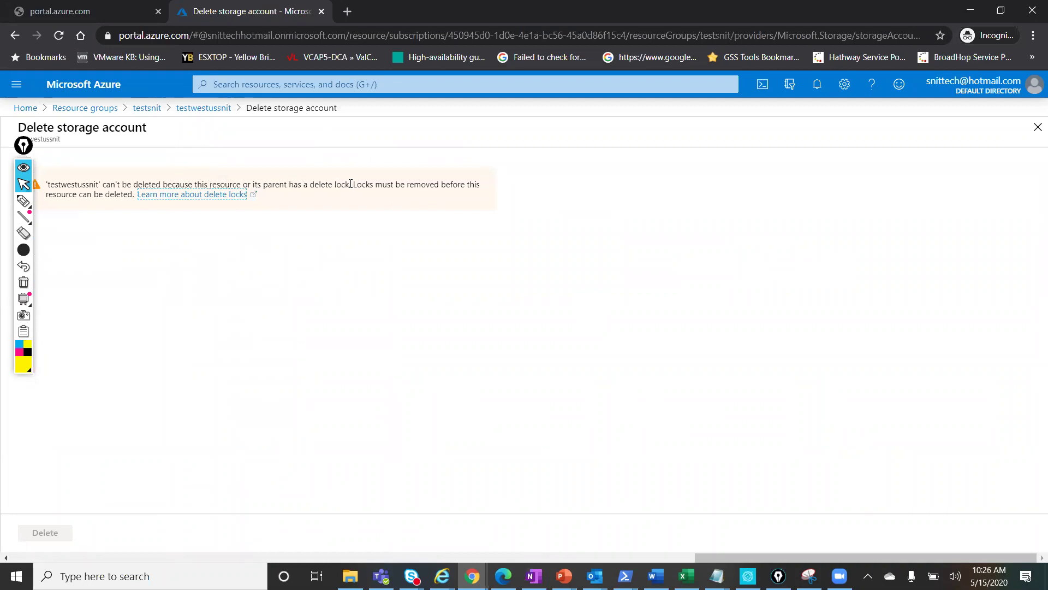
drag(353, 184, 42, 187)
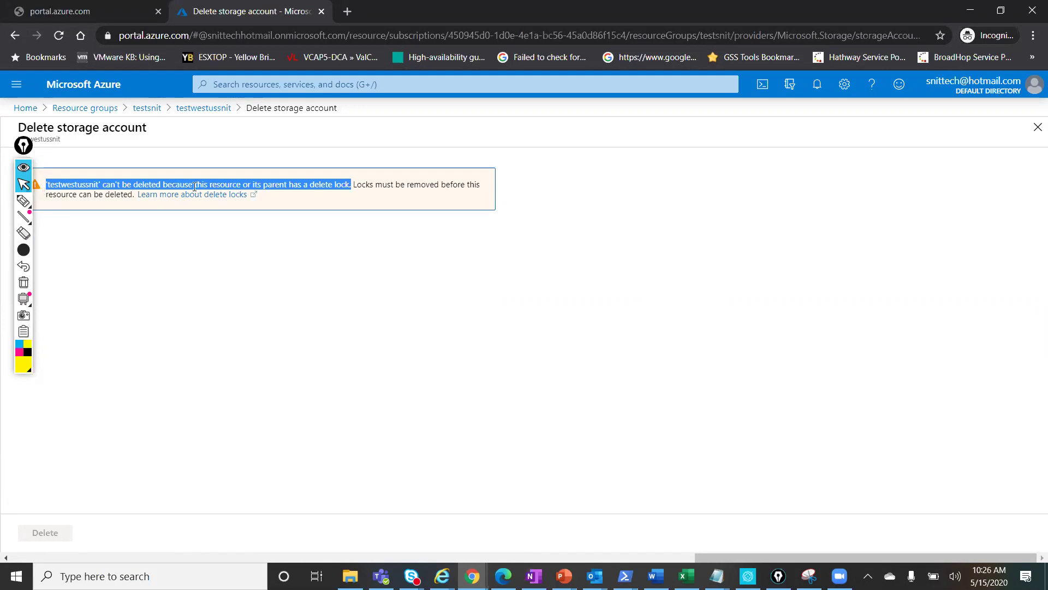
drag(274, 202, 46, 189)
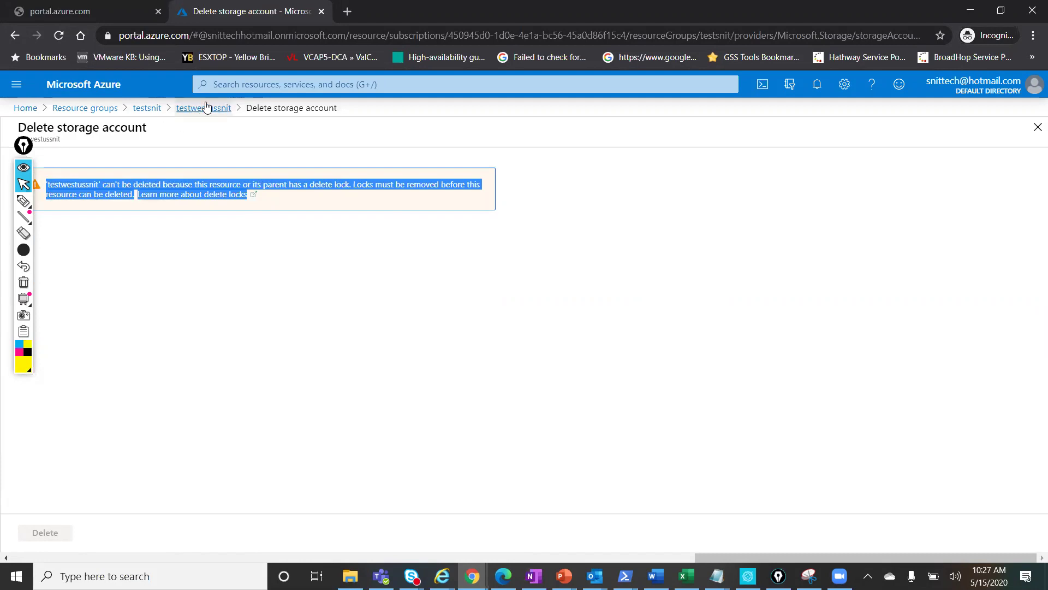
- Return to the testsnit resource group and delete its Deletion lock
click(187, 110)
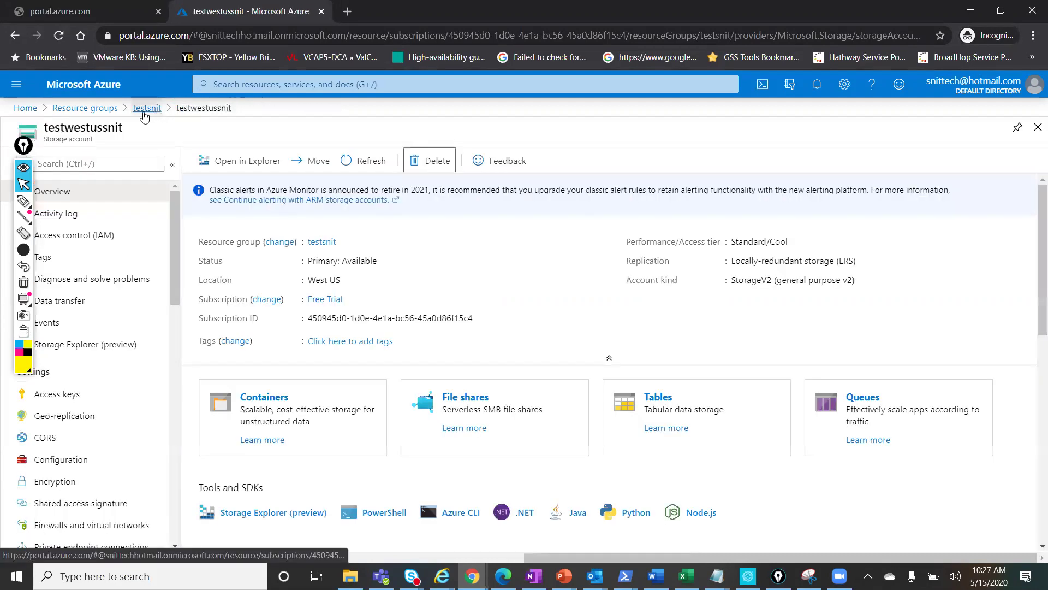
click(146, 108)
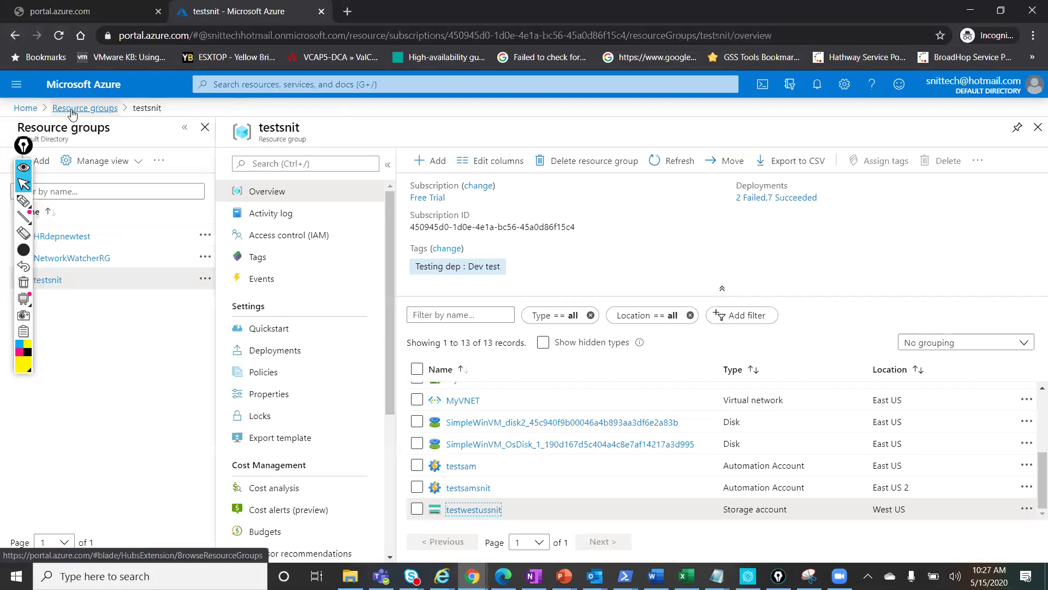
click(280, 424)
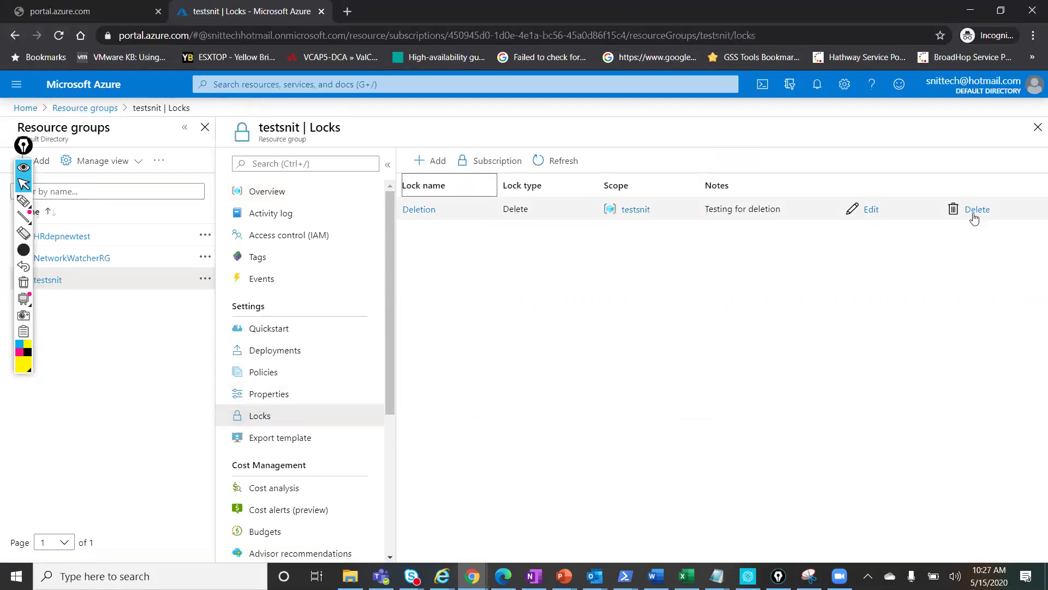
click(975, 217)
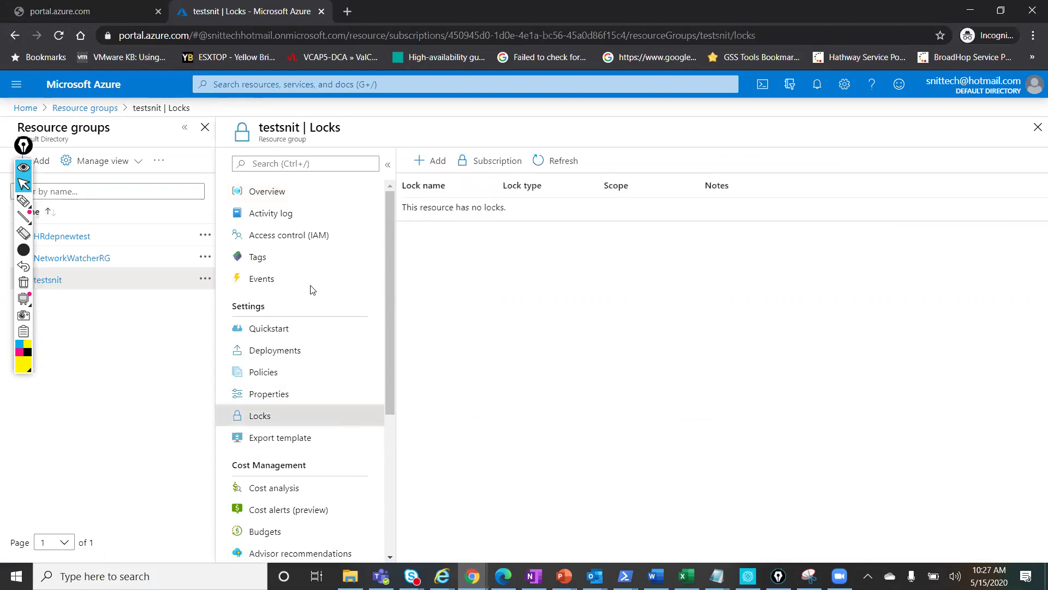
- Delete the testwestussnit storage account from testsnit's resources, confirming with the name testwestussnit
click(274, 191)
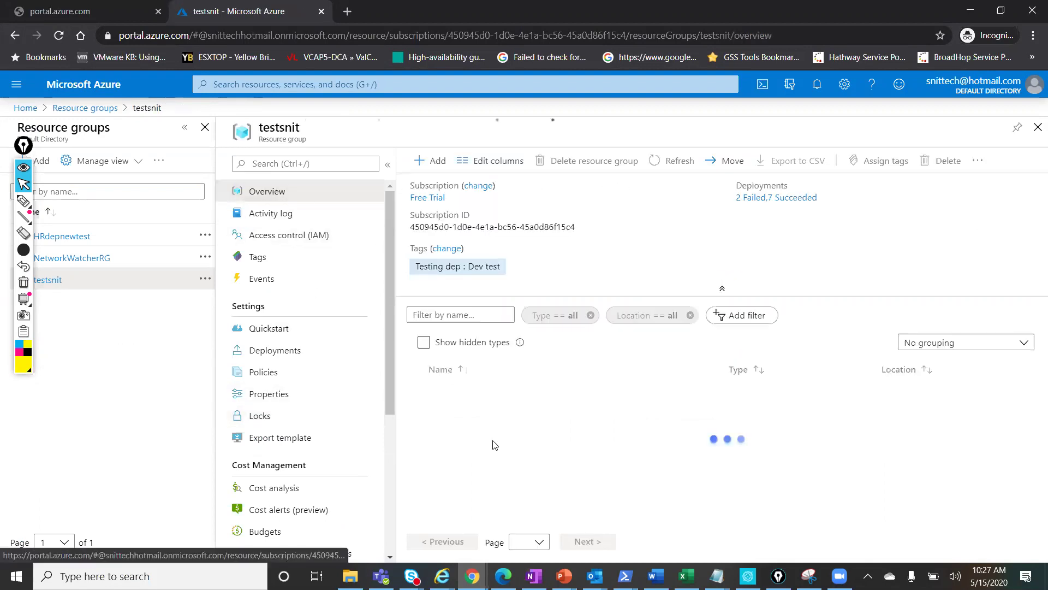
scroll(477, 470, down, 3)
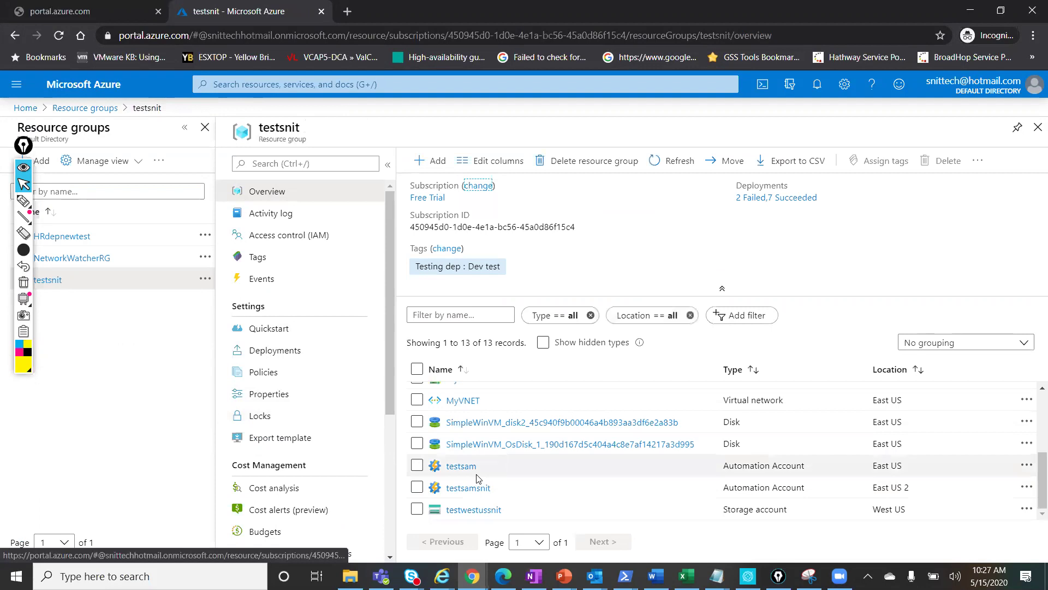
click(473, 510)
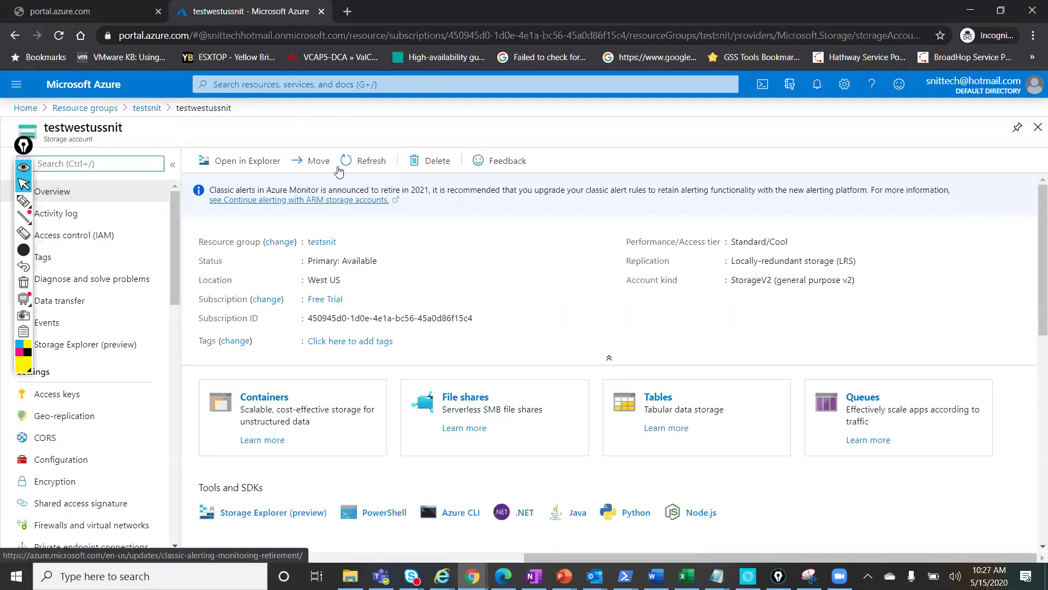
click(434, 163)
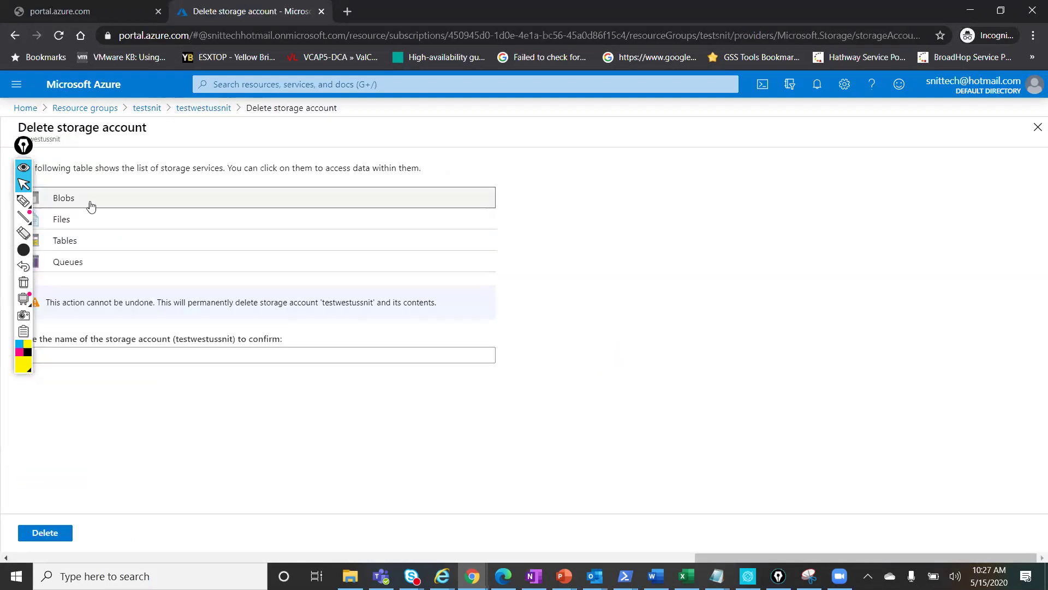
click(43, 533)
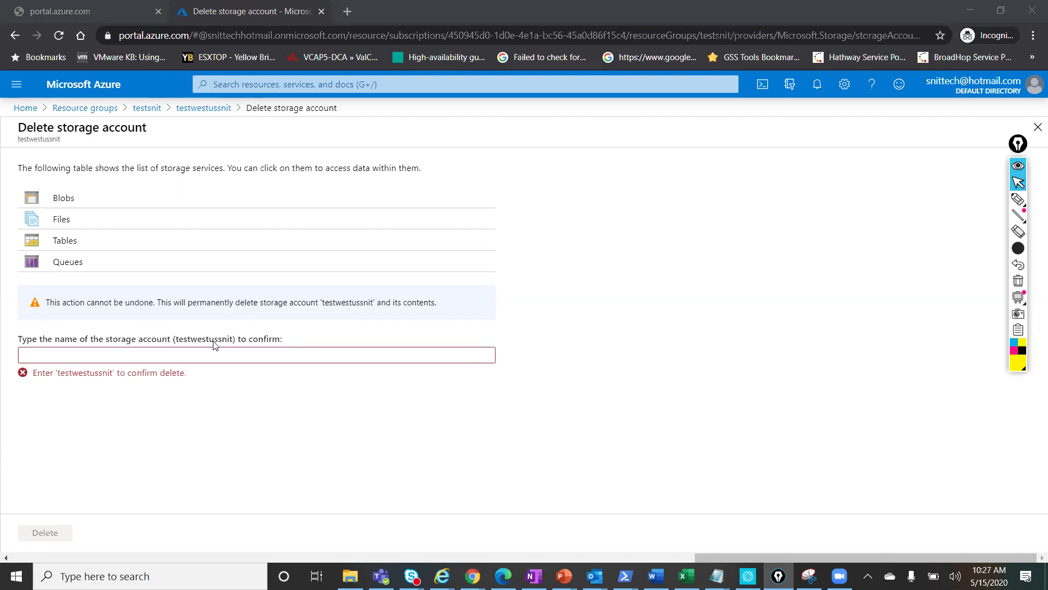
double_click(195, 339)
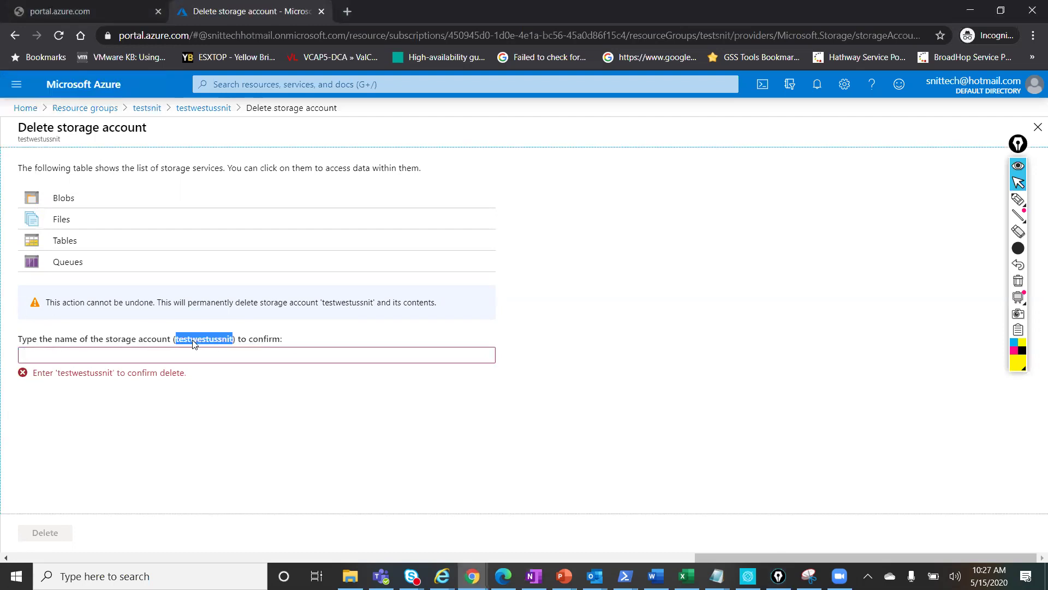
drag(202, 343, 189, 355)
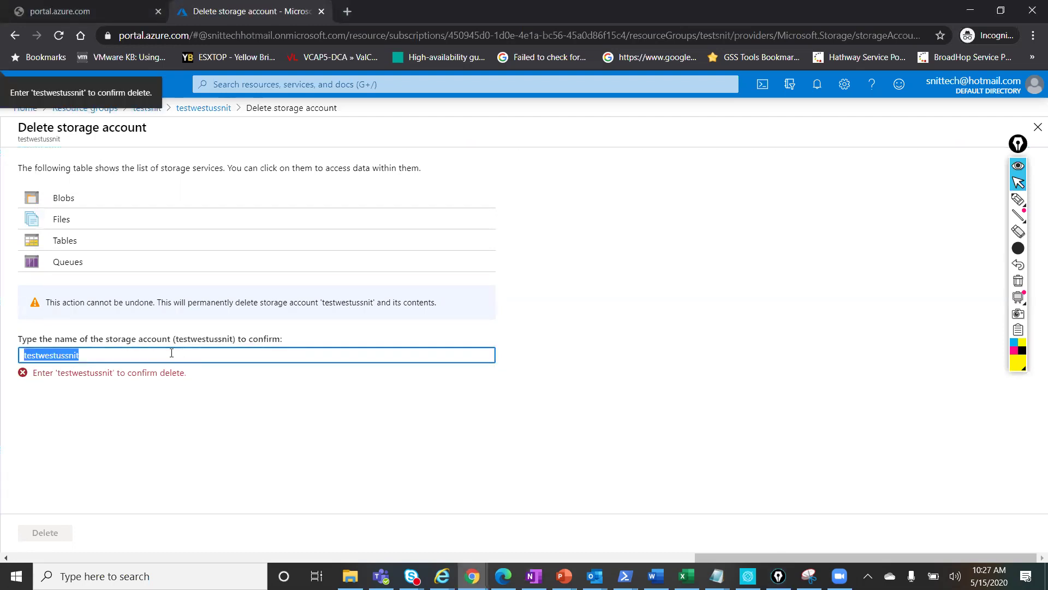
click(59, 536)
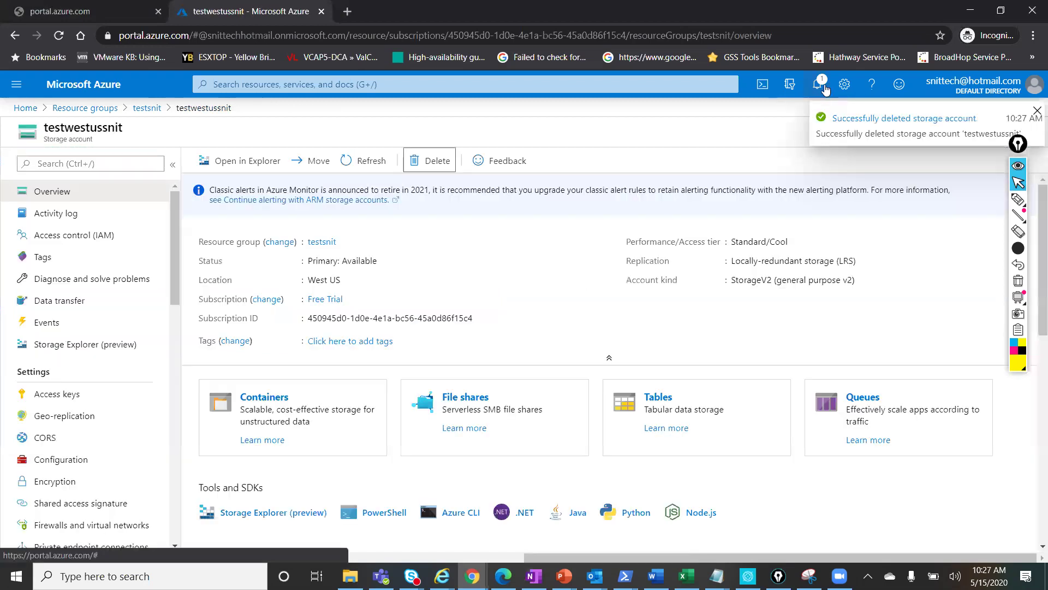
- Check the storage account's deletion in the notifications, return to testsnit and refresh its resource list
click(823, 85)
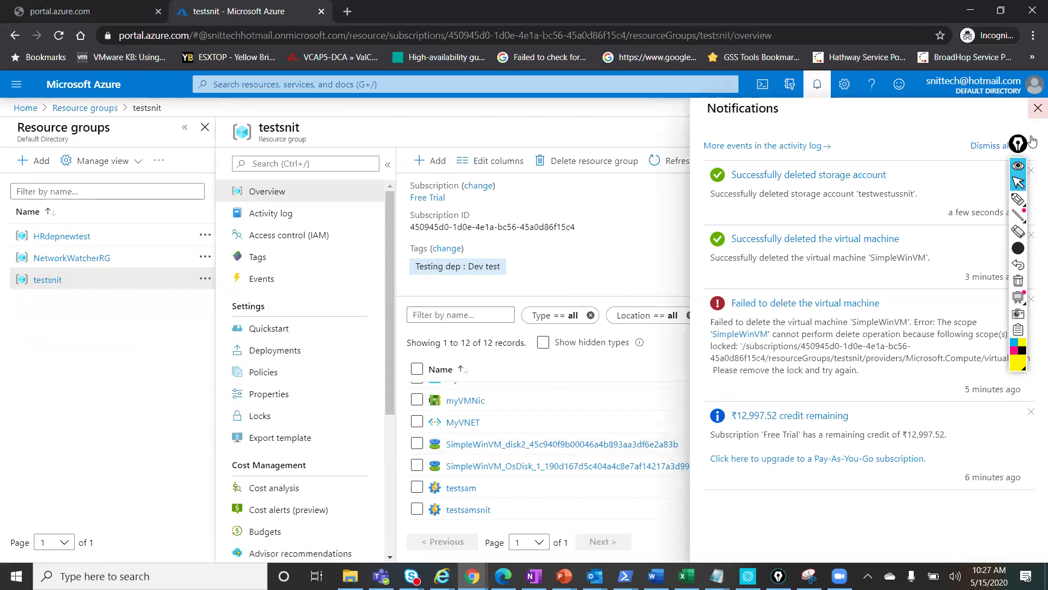
click(1037, 109)
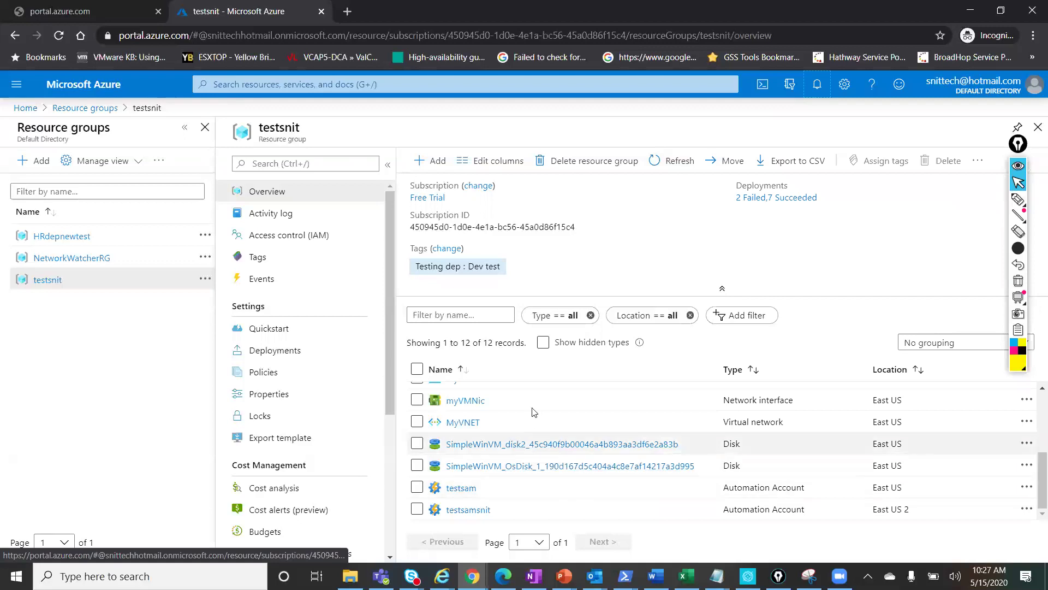
click(676, 161)
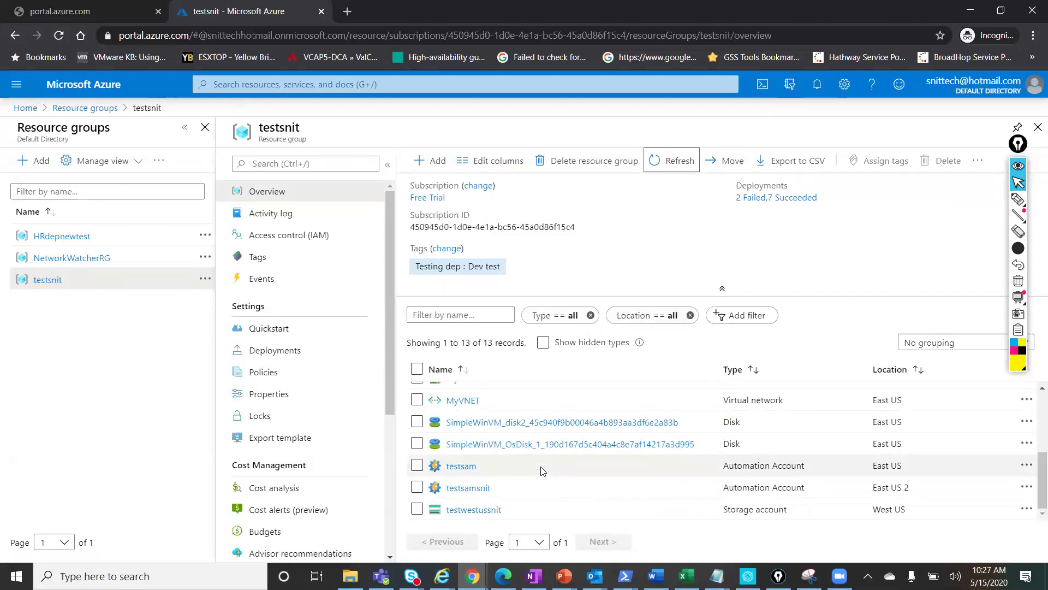
- Open the testwestussnit entry to check its status, reopen testsnit from the resource groups and examine its resource list
click(467, 510)
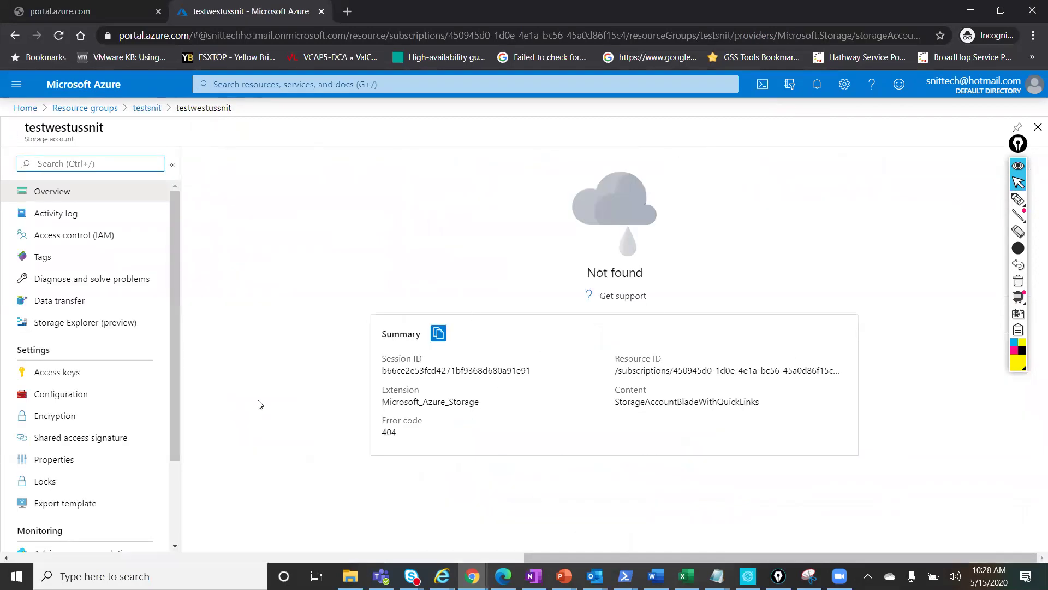
click(67, 112)
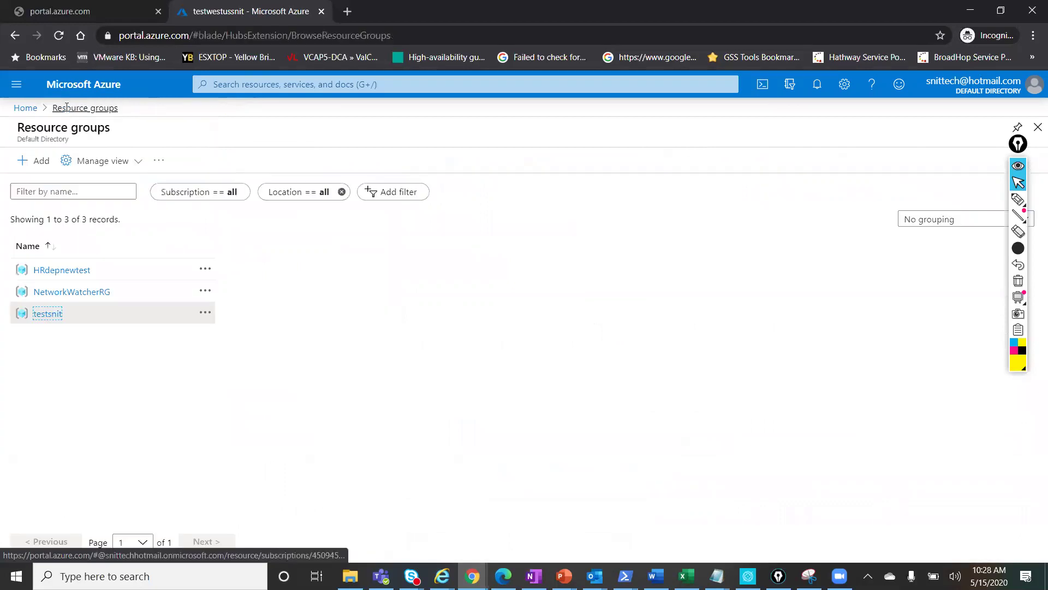
click(61, 317)
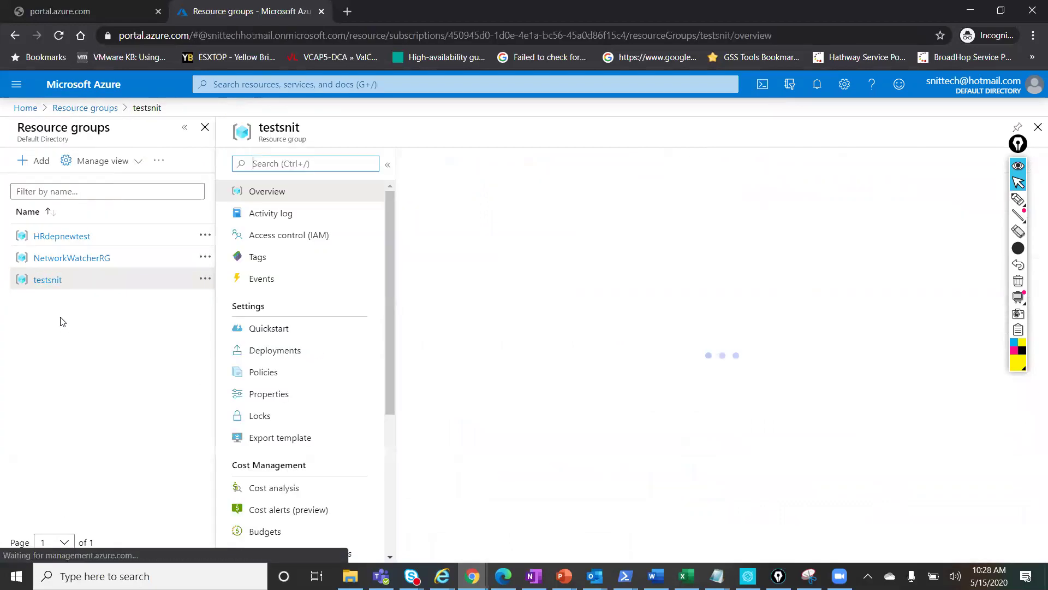
scroll(610, 407, down, 3)
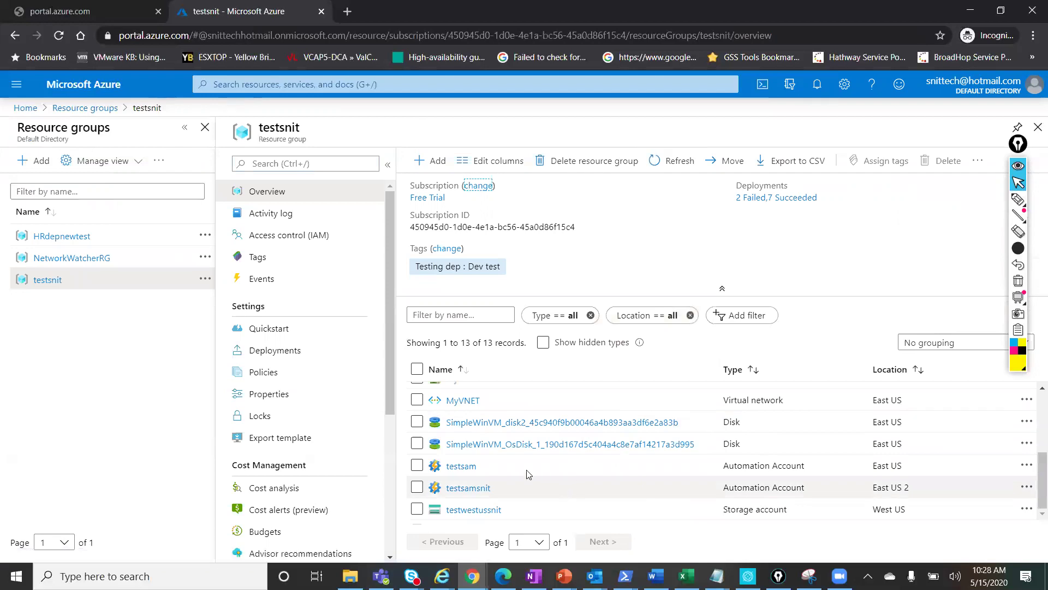
- Open the testsnit resource group from the resource groups and examine its resource list for the SimpleWinVM disks
scroll(527, 475, up, 4)
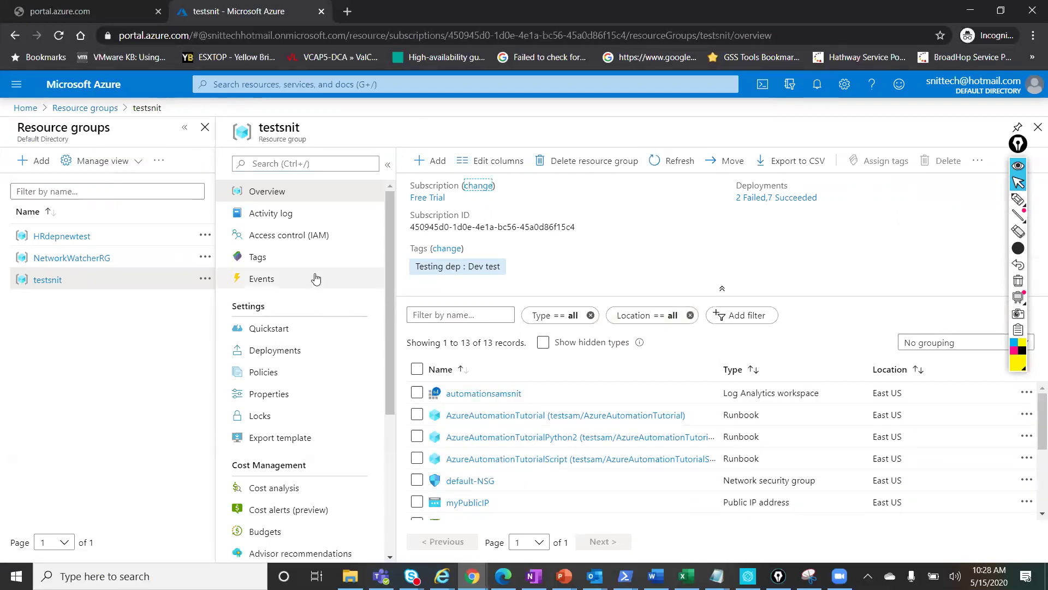
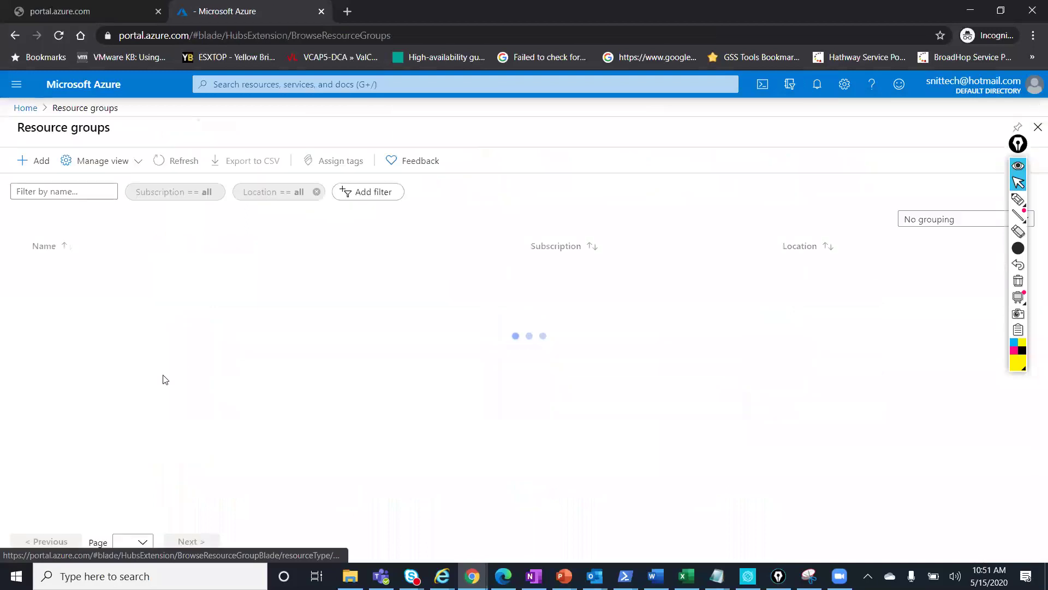
click(57, 335)
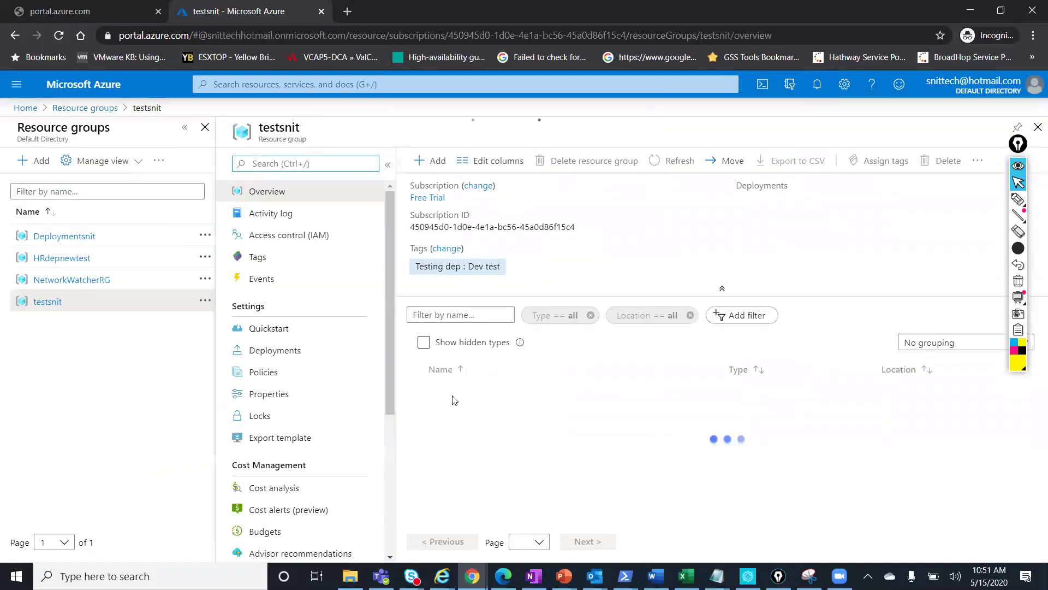
scroll(578, 448, down, 5)
scroll(580, 453, down, 1)
scroll(580, 454, up, 3)
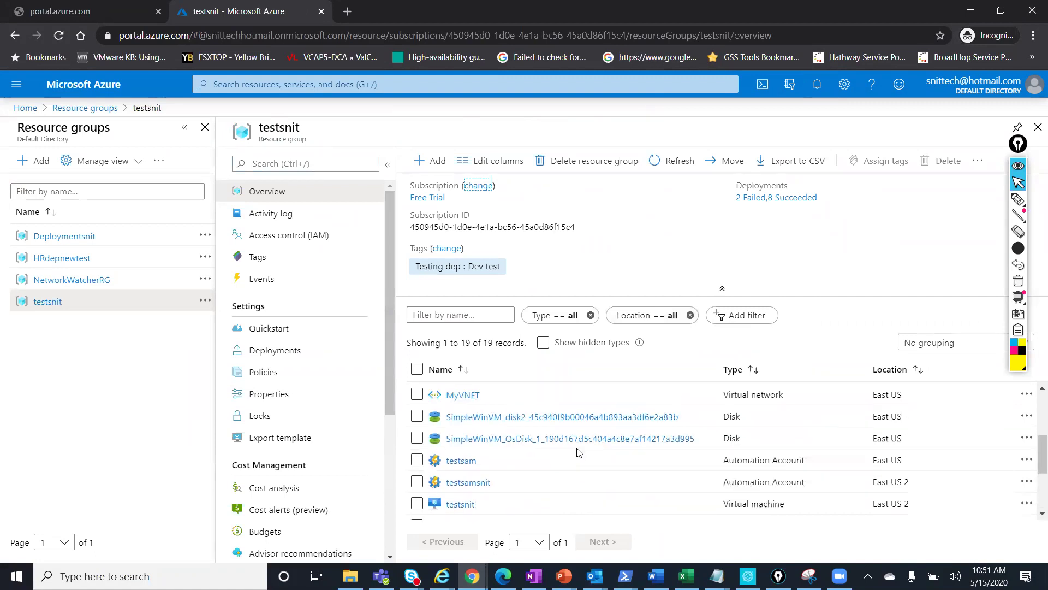
scroll(579, 452, up, 2)
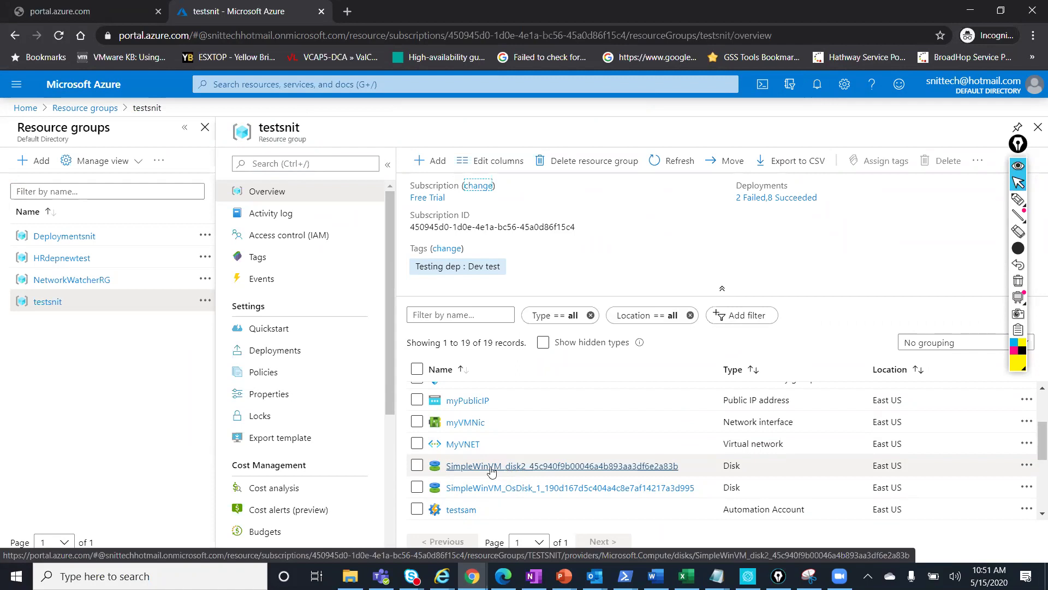
- Search the portal for disks, open the Disks service and select both SimpleWinVM disks
click(275, 84)
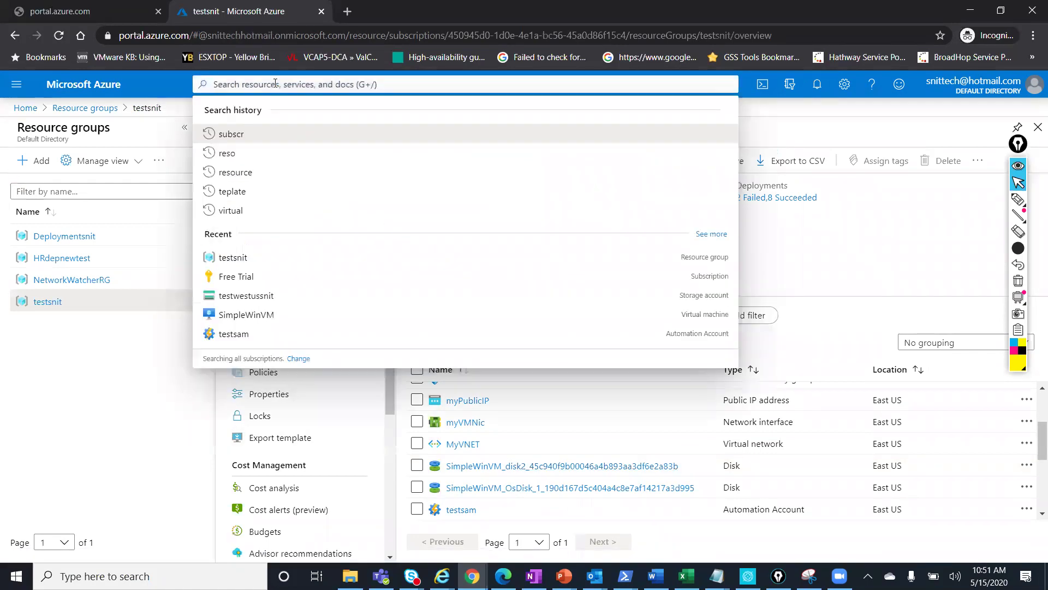
text(disks)
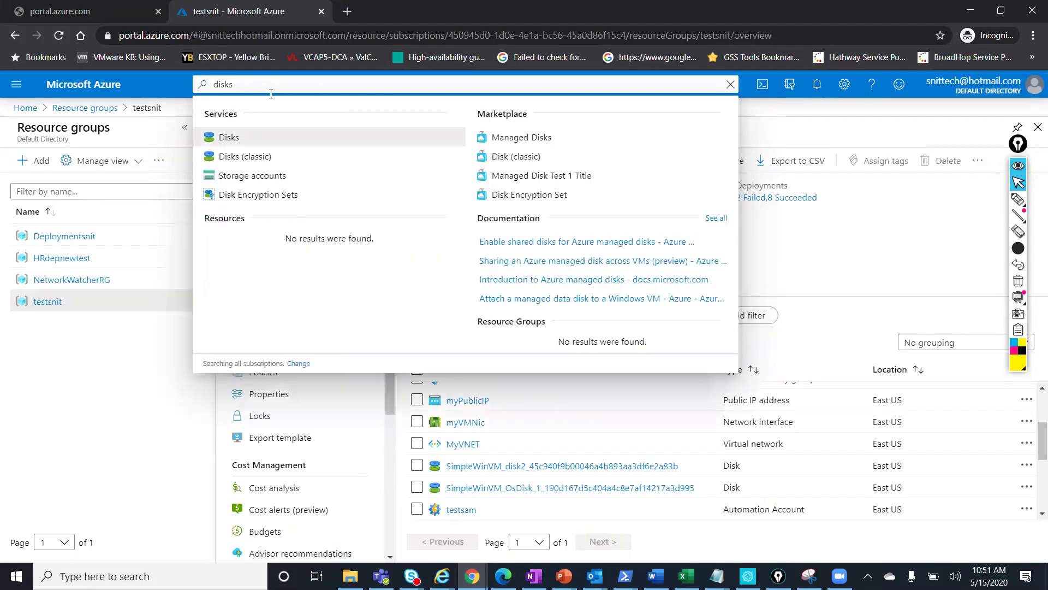
click(241, 139)
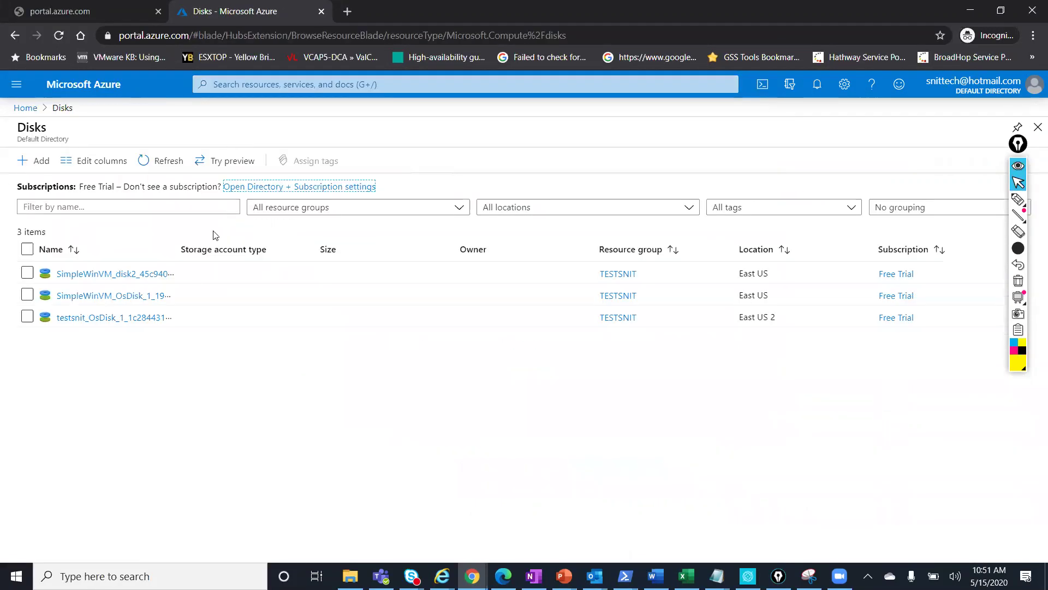
click(27, 295)
click(28, 273)
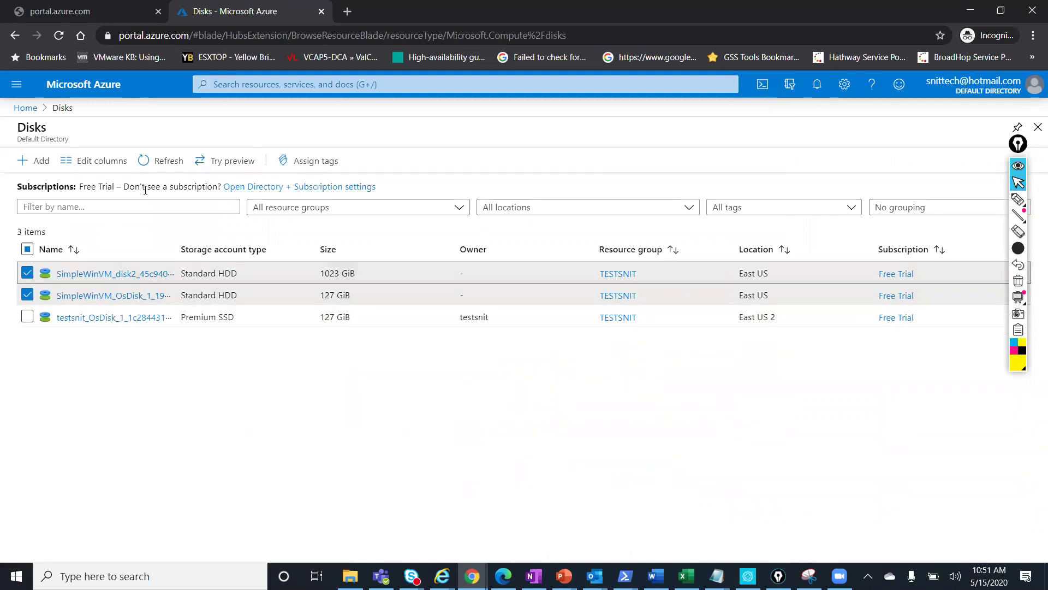
- Open the SimpleWinVM_disk2 disk and delete it, confirming the deletion
click(137, 274)
click(601, 160)
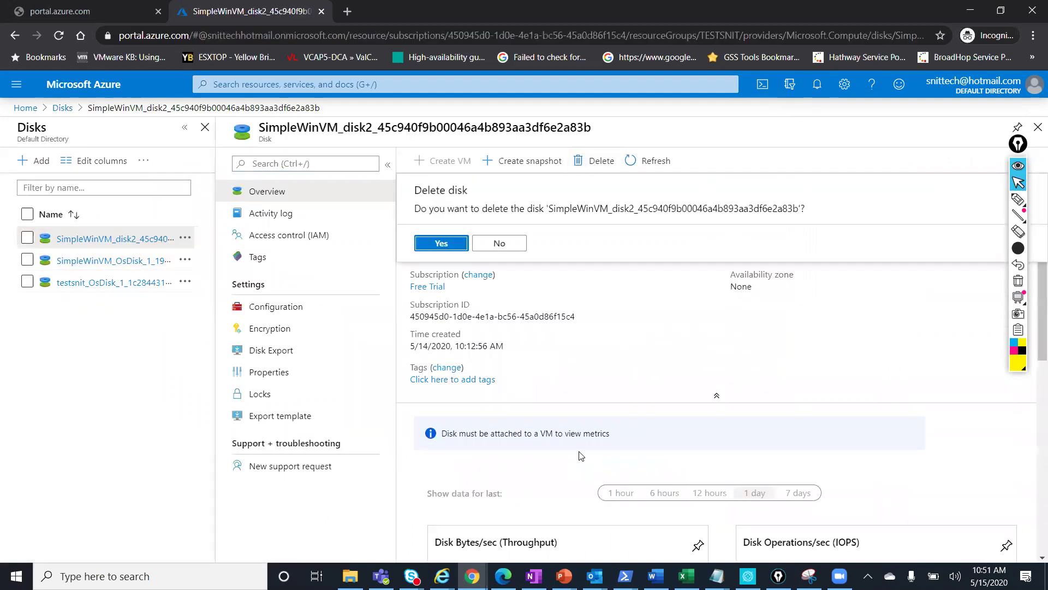
click(426, 240)
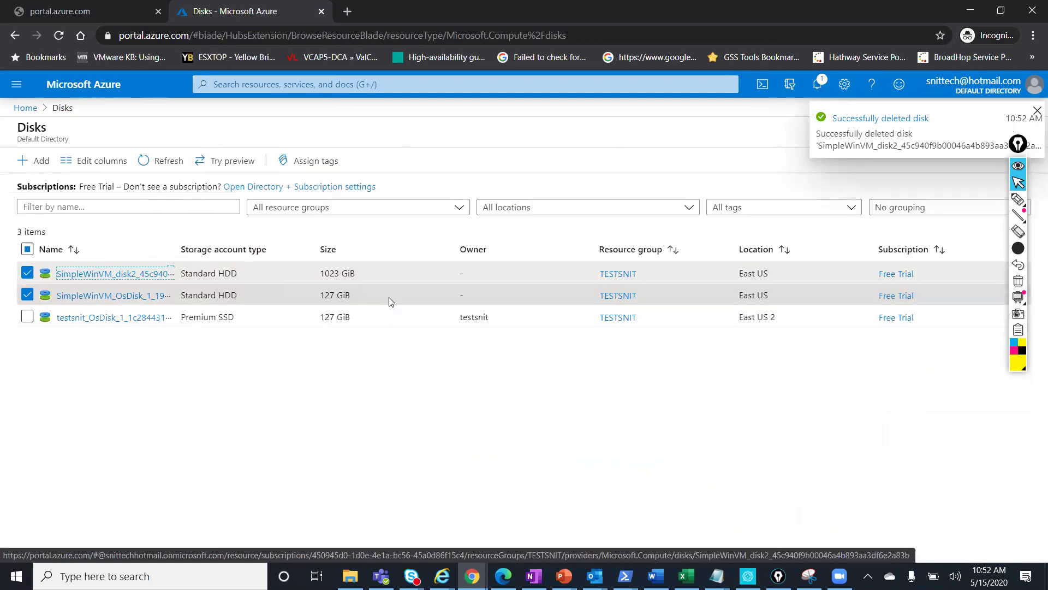
- Return to the portal home and reopen the testsnit resource group from the resource groups
click(16, 108)
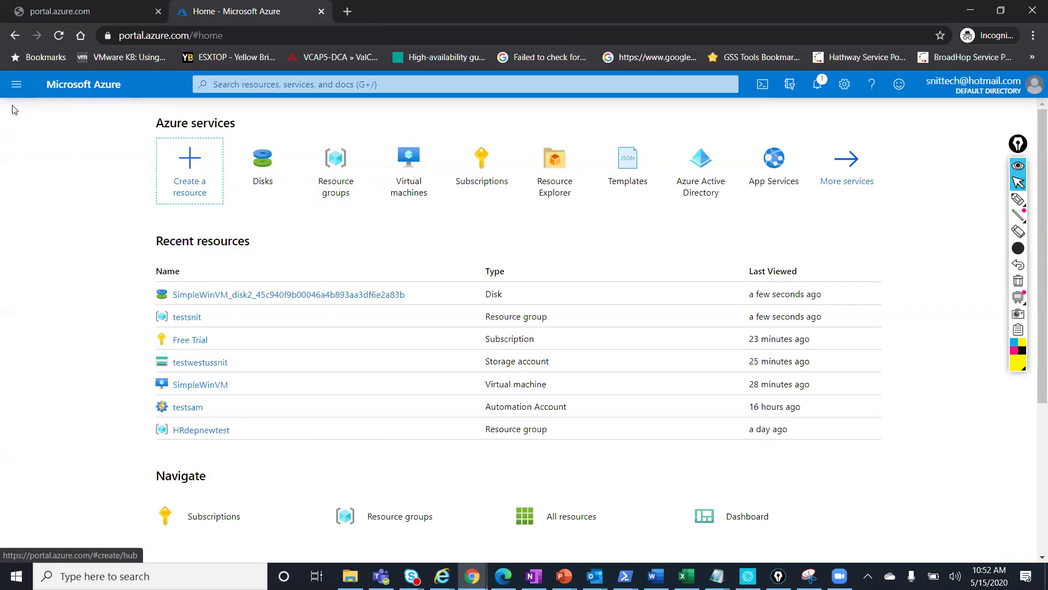
click(309, 163)
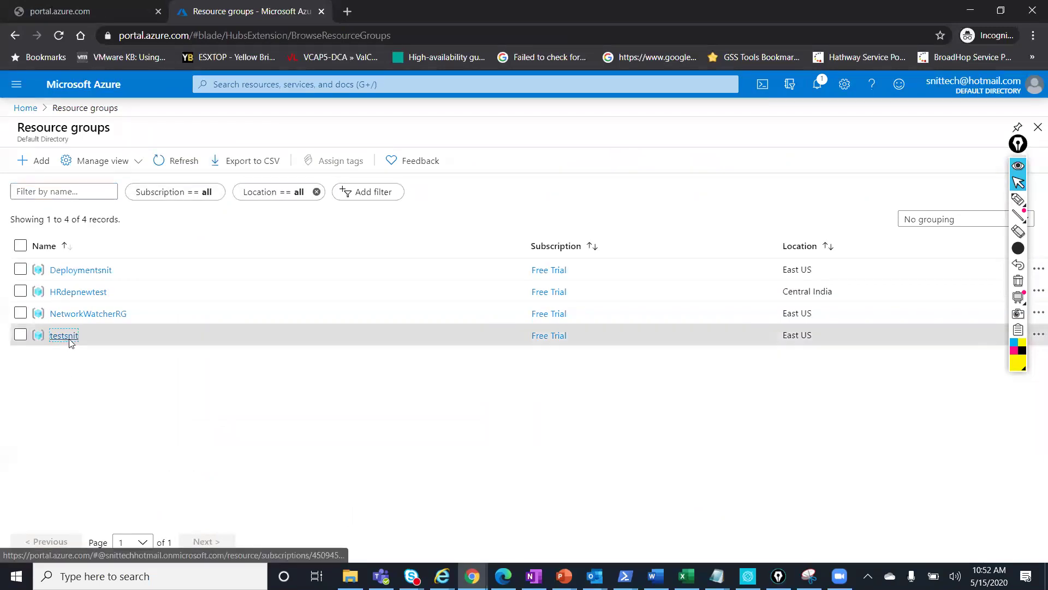
click(70, 339)
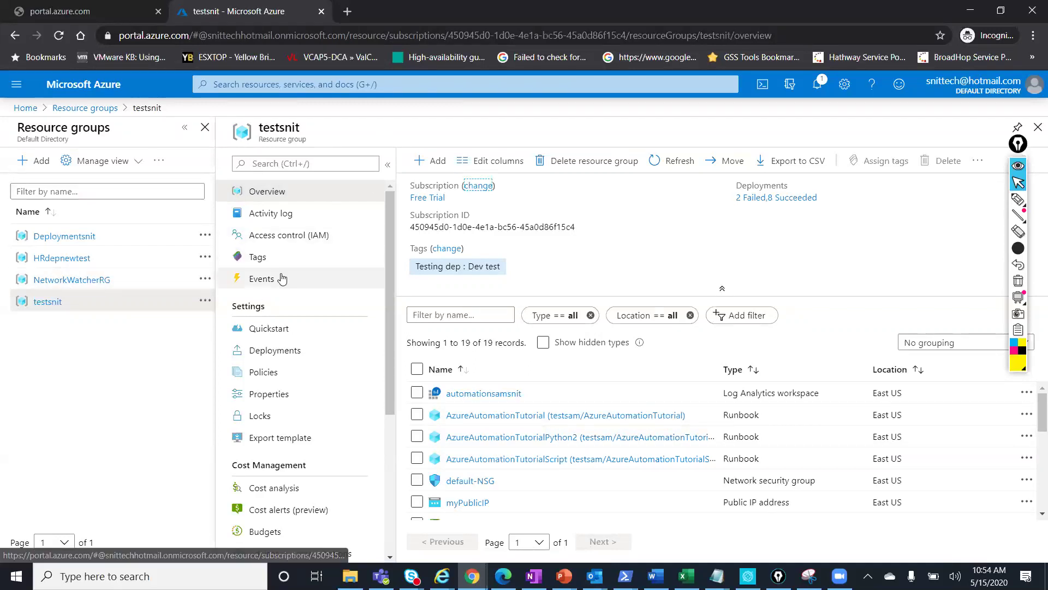
click(285, 163)
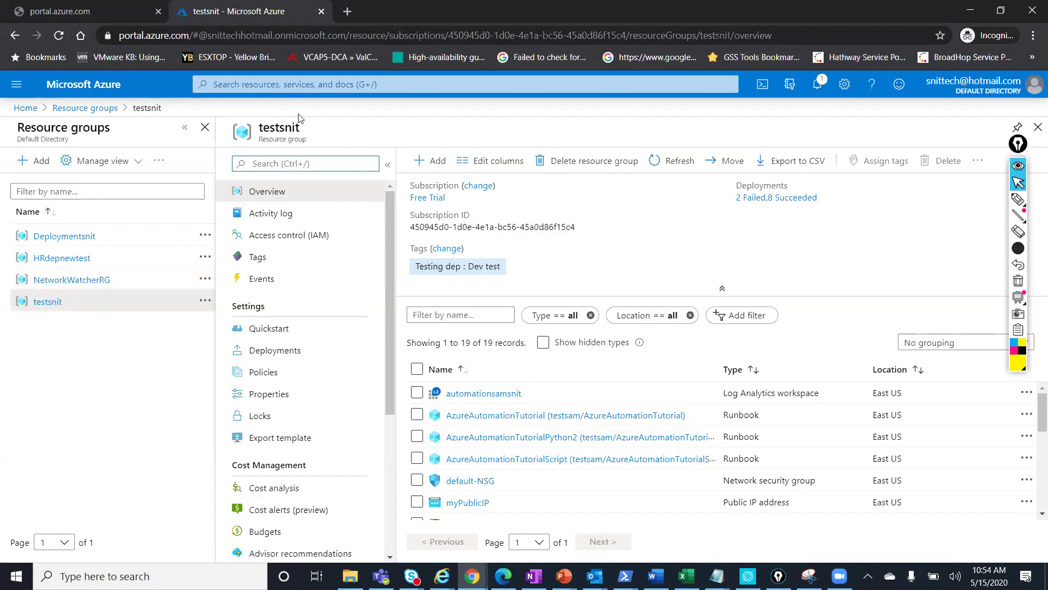
- Search the portal for policies, open the Policy service, view its full compliance list and go to its assignments
click(288, 85)
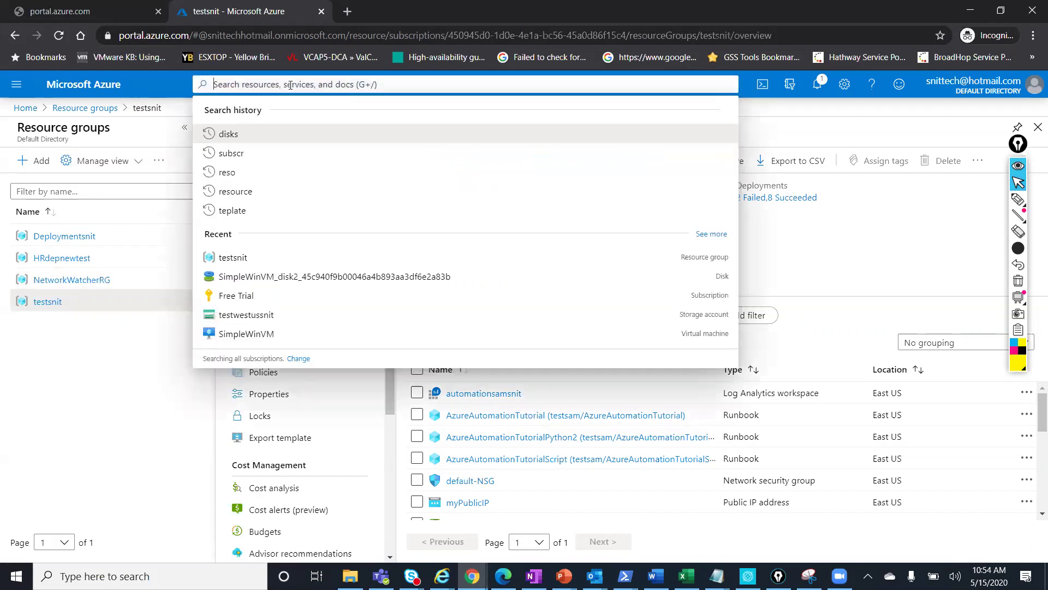
text(pol)
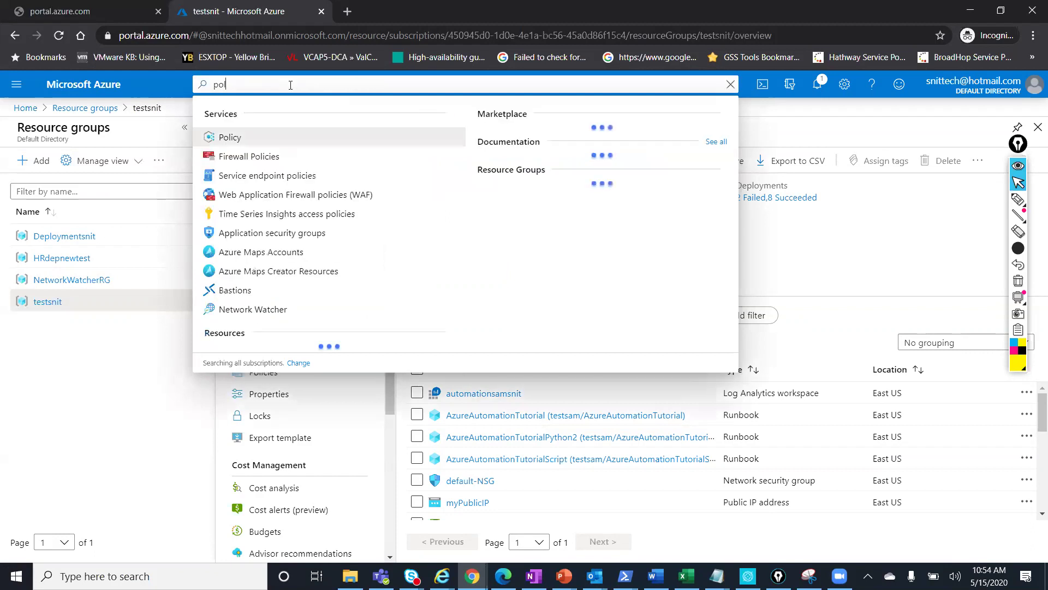
text(icie)
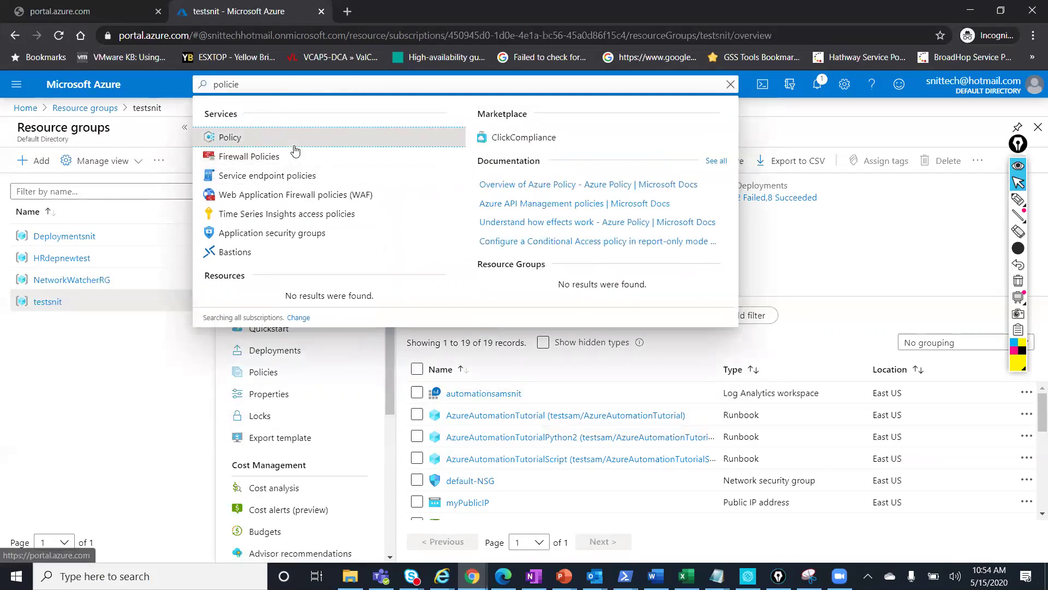
click(294, 141)
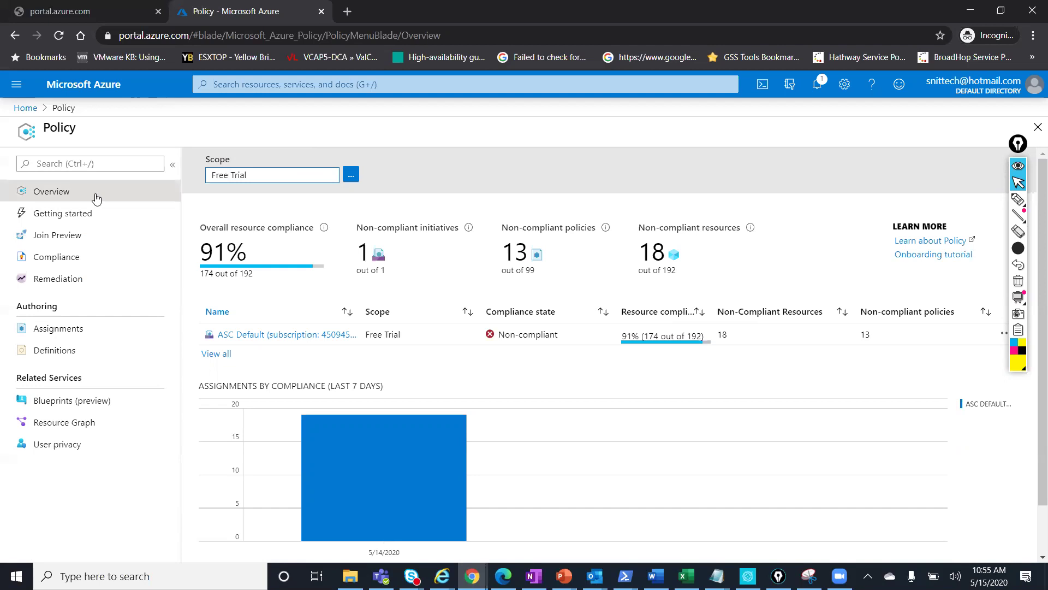
click(212, 354)
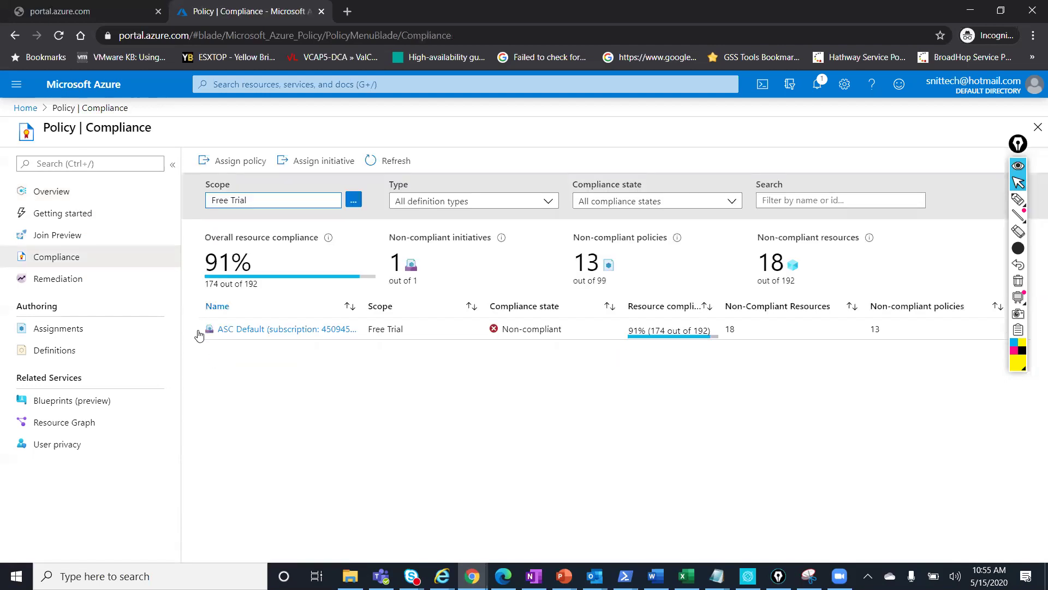
click(71, 330)
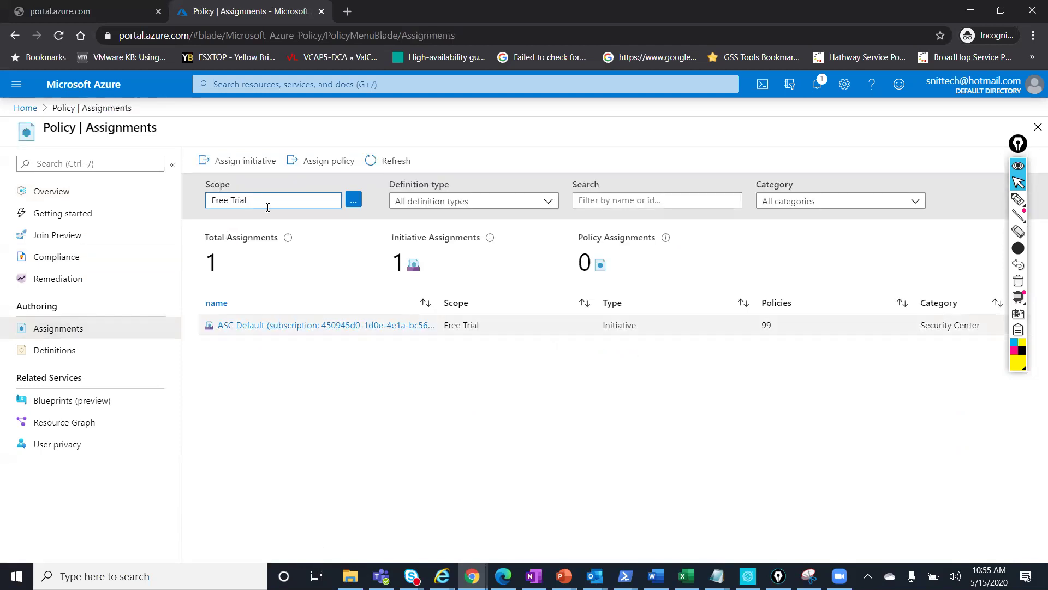
- Start a policy assignment on the Free Trial scope with the definition "Audit VMs that do not use managed disks", found by searching managed disk
click(313, 161)
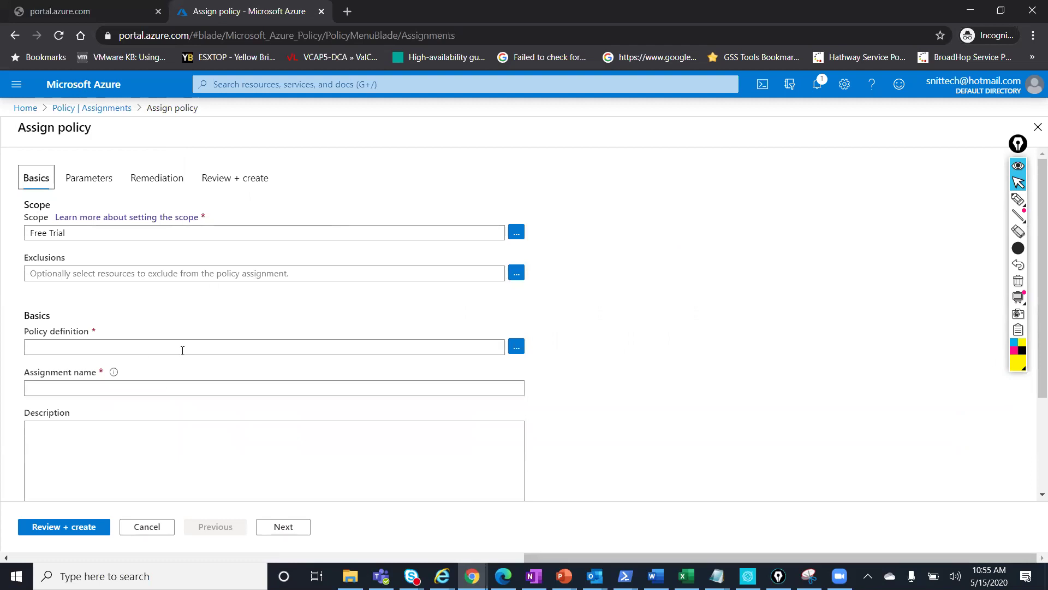
click(516, 348)
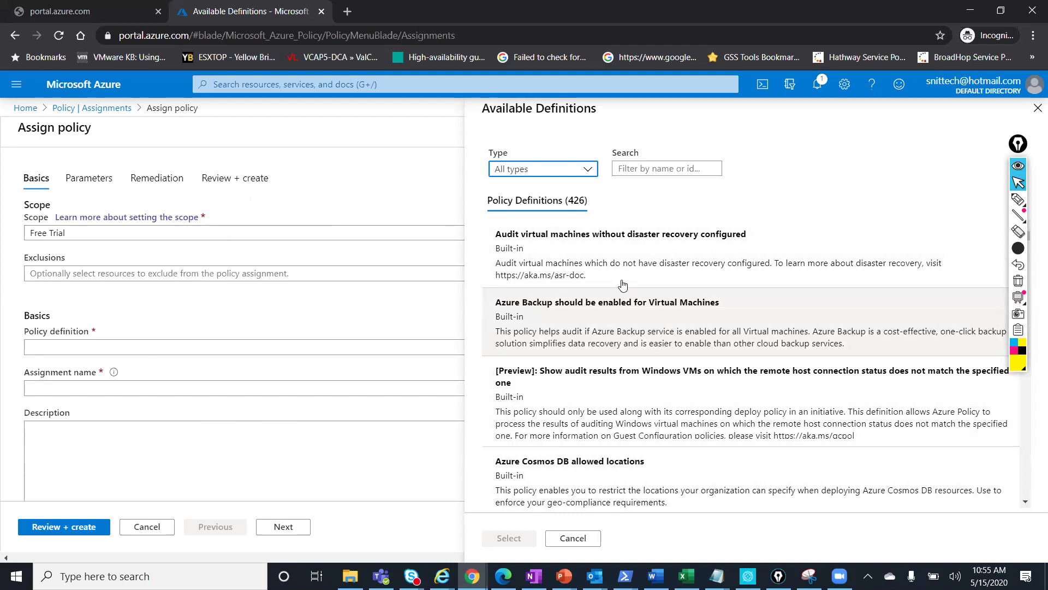
click(652, 168)
text(managed)
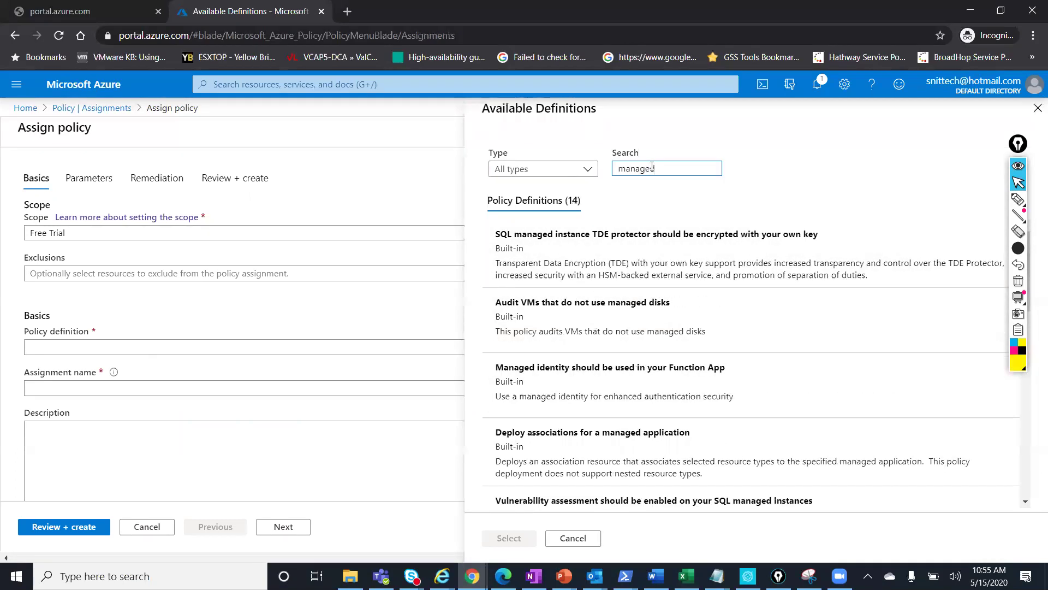
text( disk)
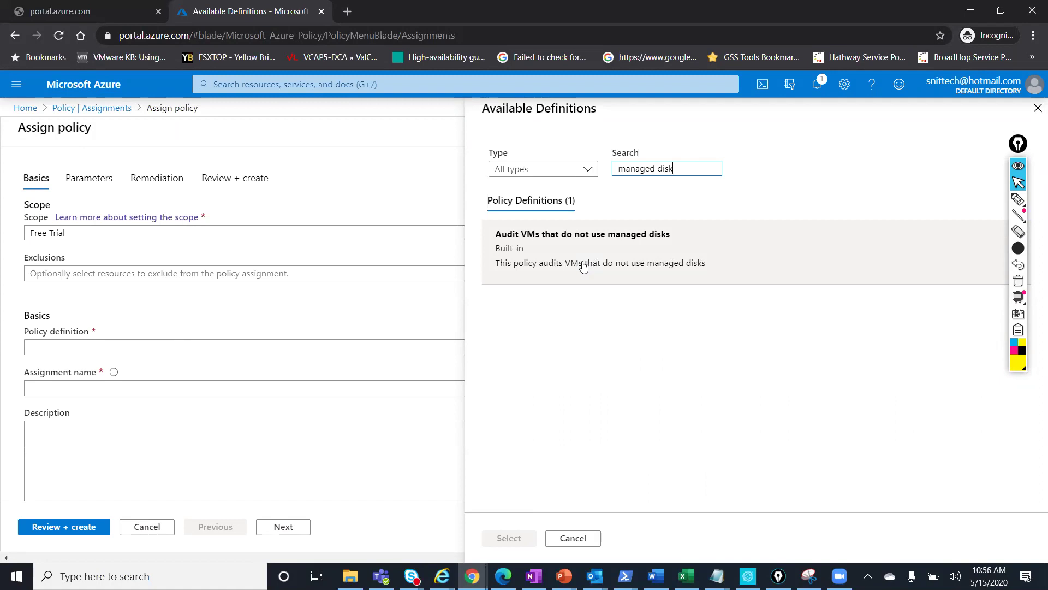
click(586, 266)
click(507, 538)
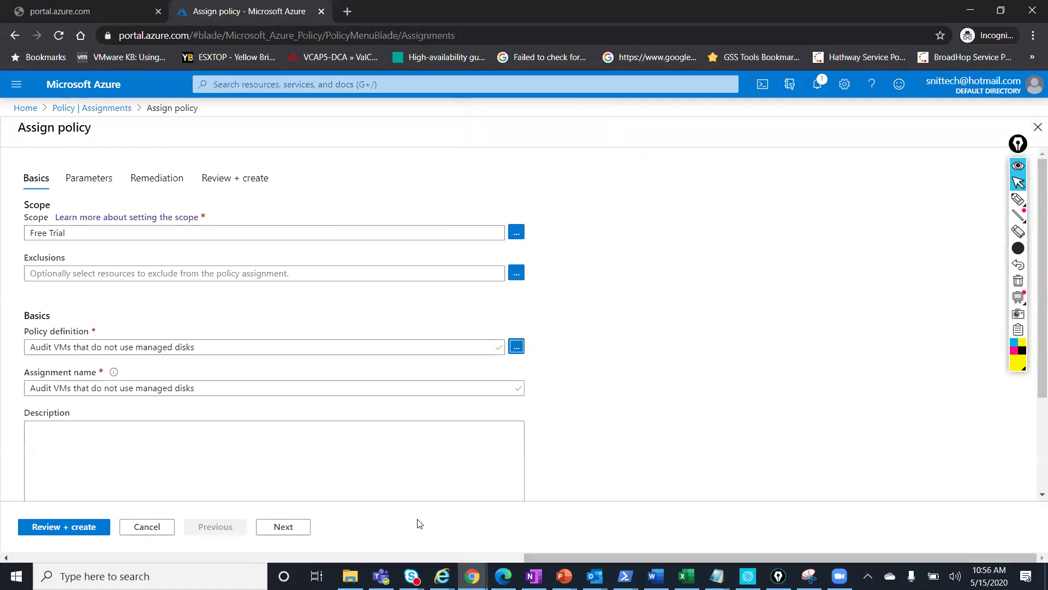
- Describe the assignment as "Audit managed disk", go through its parameters and remediation settings unchanged, and create it
scroll(83, 367, down, 2)
click(81, 340)
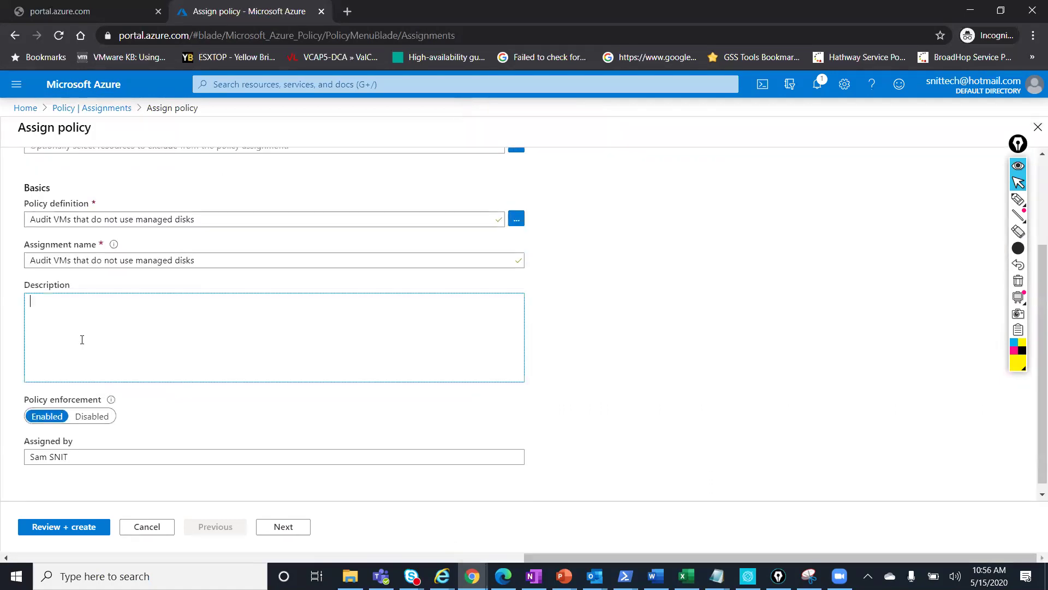
text(Audit managed disk)
click(283, 527)
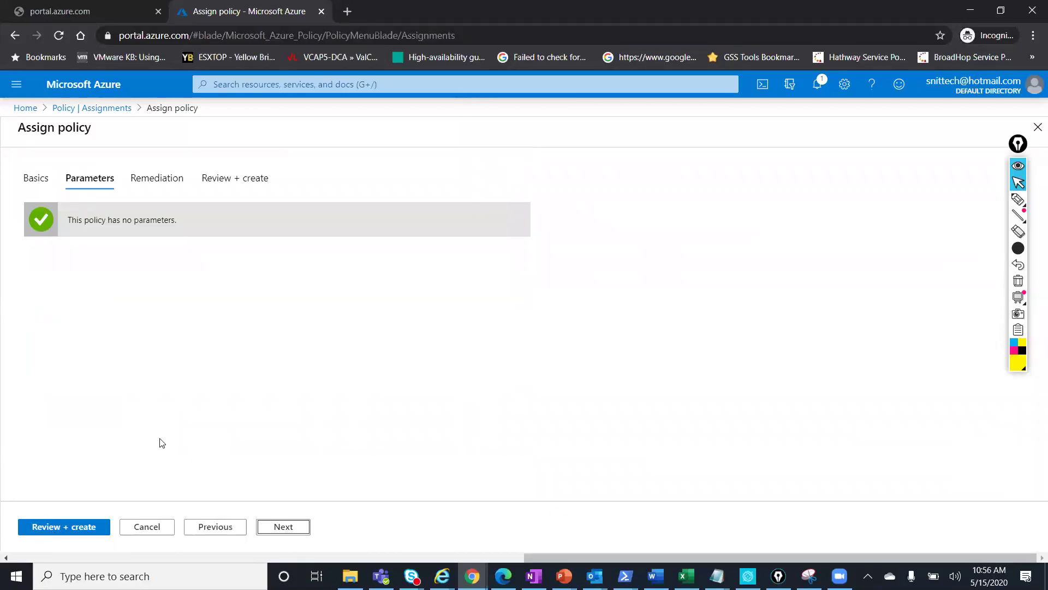
click(285, 527)
click(181, 324)
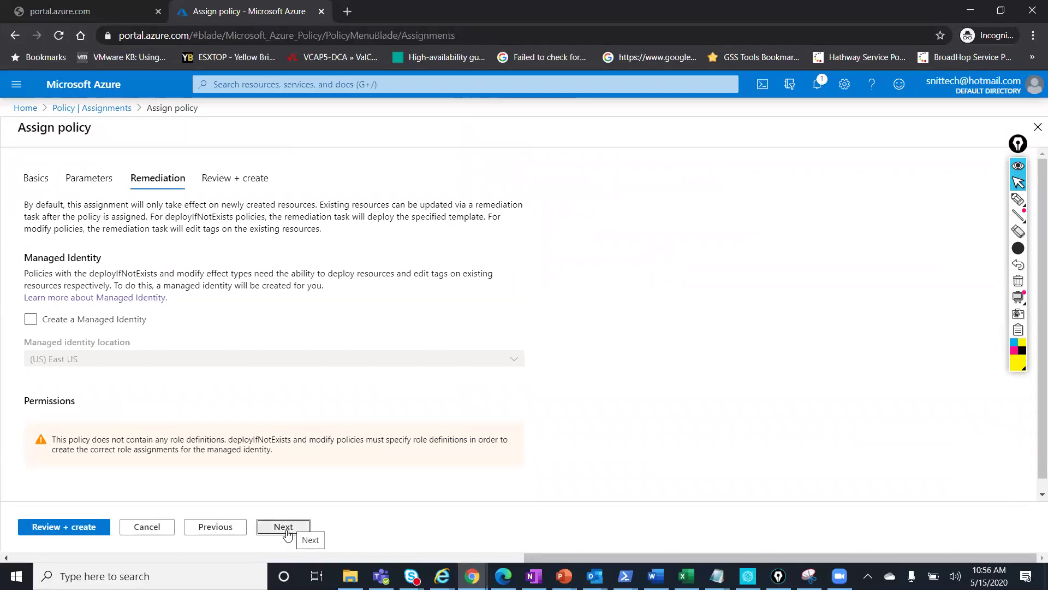
click(286, 528)
click(44, 527)
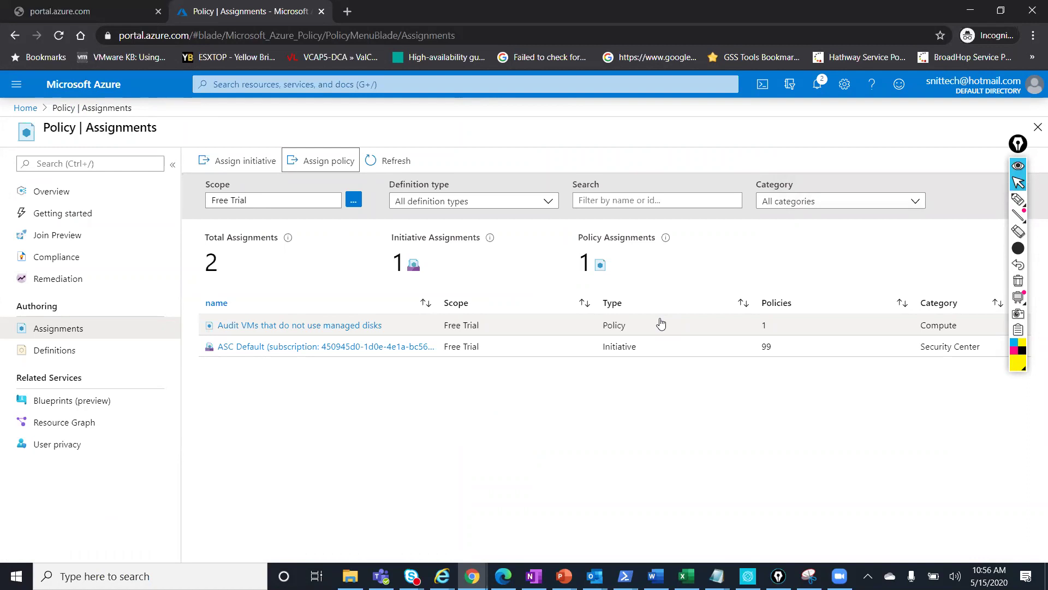
- Open the "Audit VMs that do not use managed disks" assignment to review its basics, and return to the assignments list
click(288, 326)
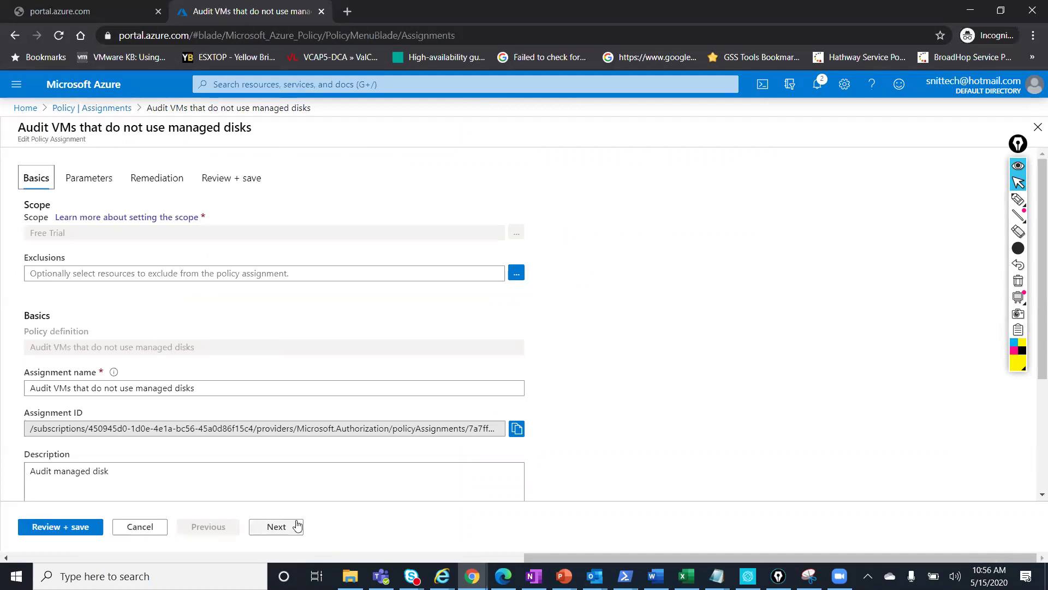
click(107, 109)
click(595, 114)
- Open the initiative assignment form to view its settings, and return to the assignments list, discarding the unsaved form
click(234, 162)
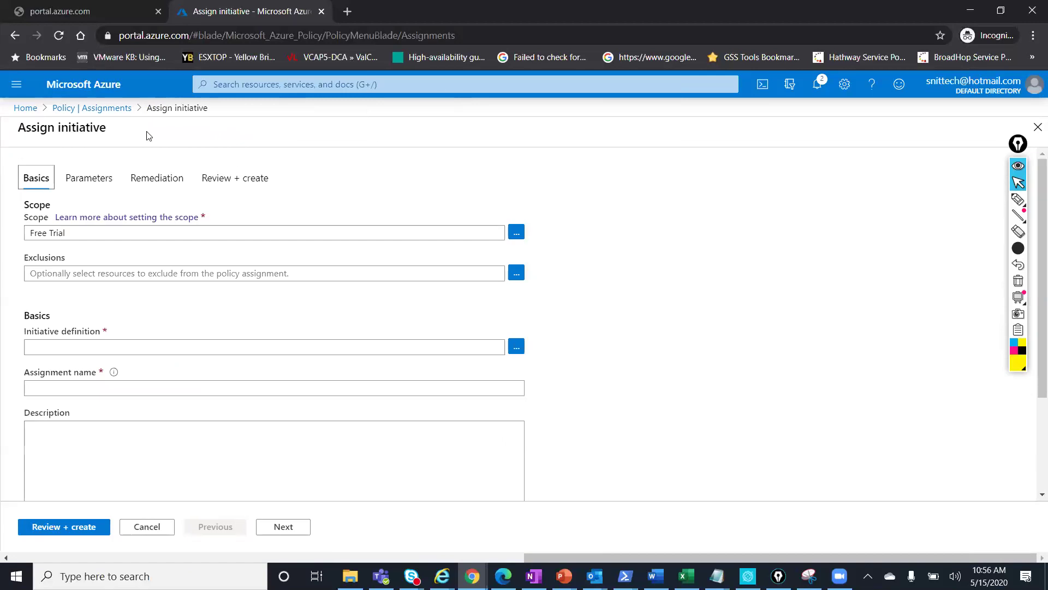
click(93, 112)
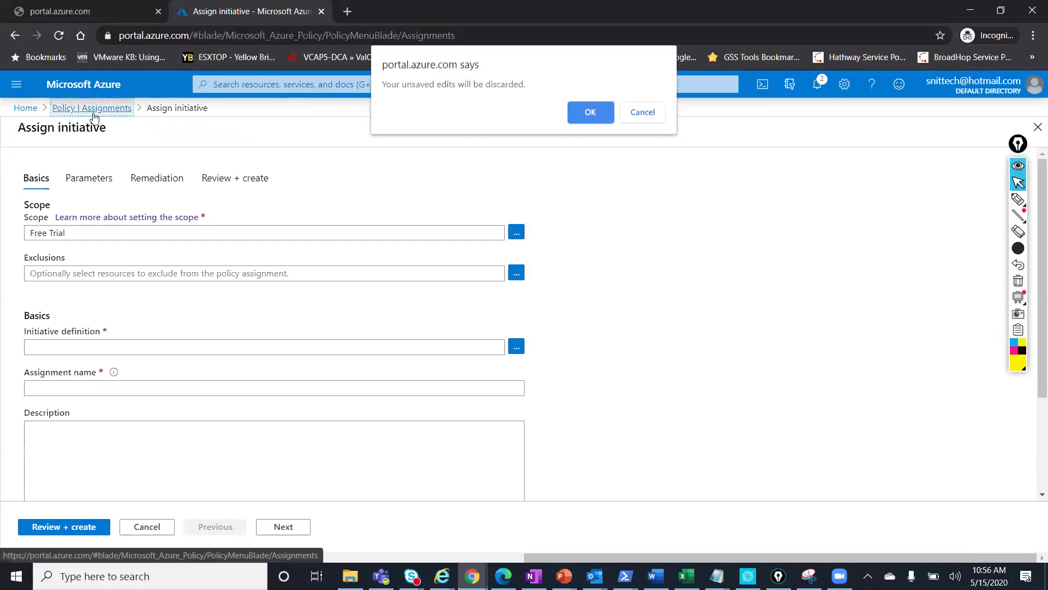
click(591, 112)
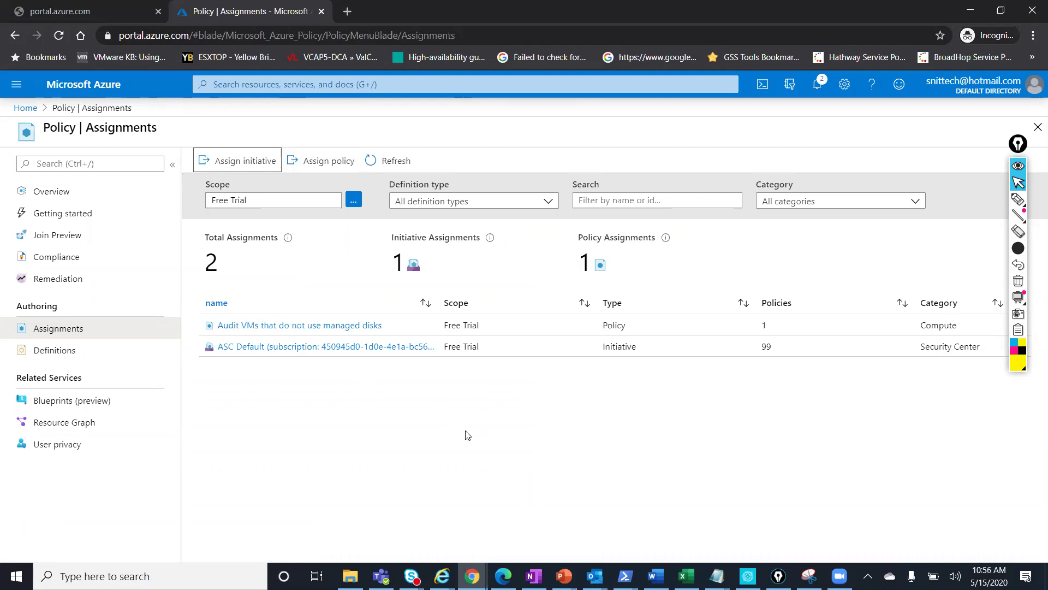
- Switch to the browser window with the Azure Preview portal and open the Policy service overview, found by searching policy
click(472, 576)
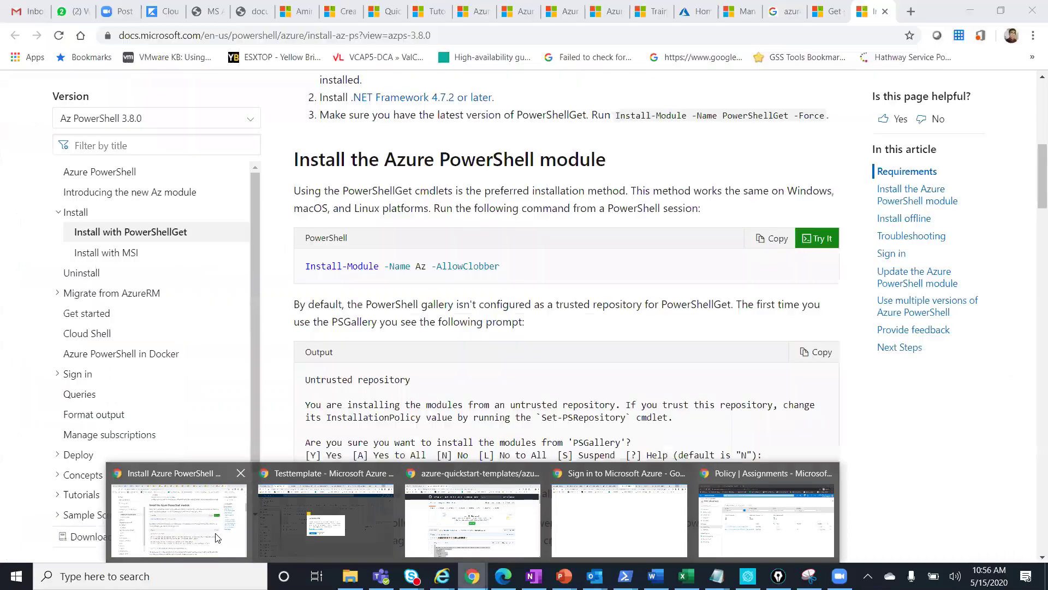
click(217, 538)
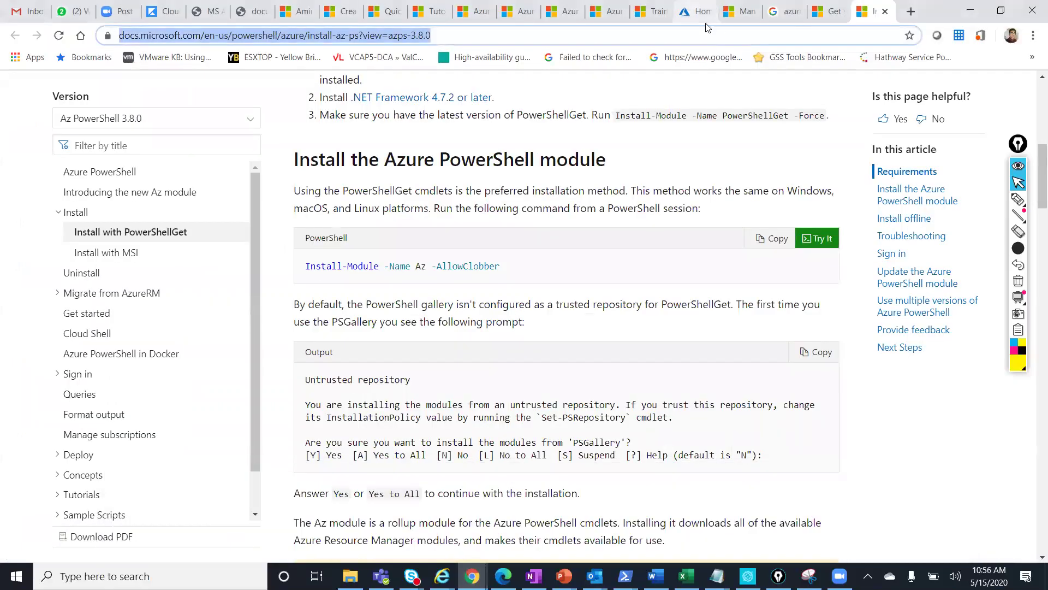
click(693, 11)
click(328, 82)
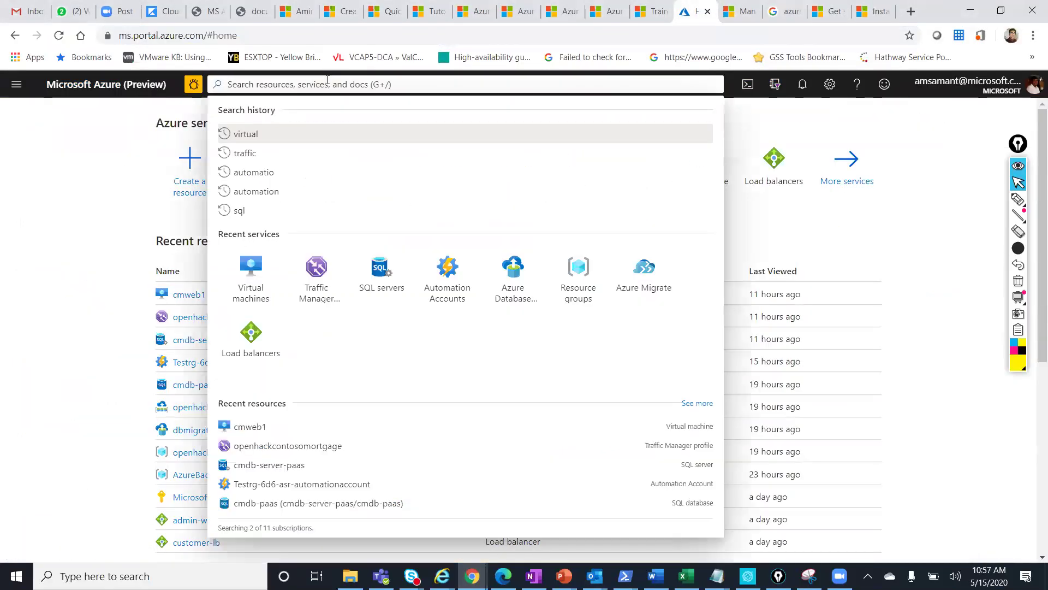
text(pol)
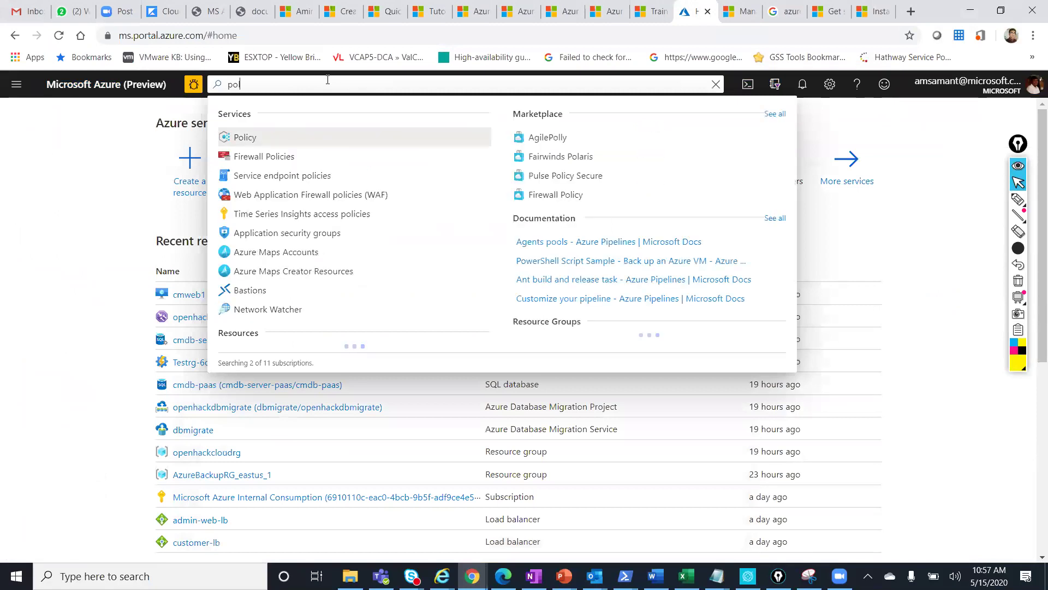
text(icy)
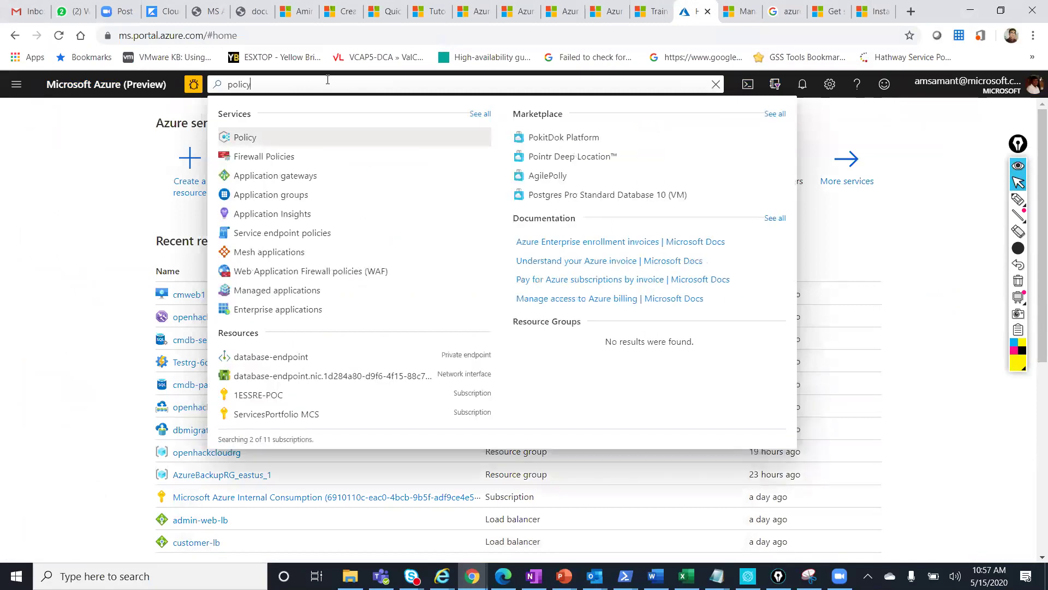
click(270, 139)
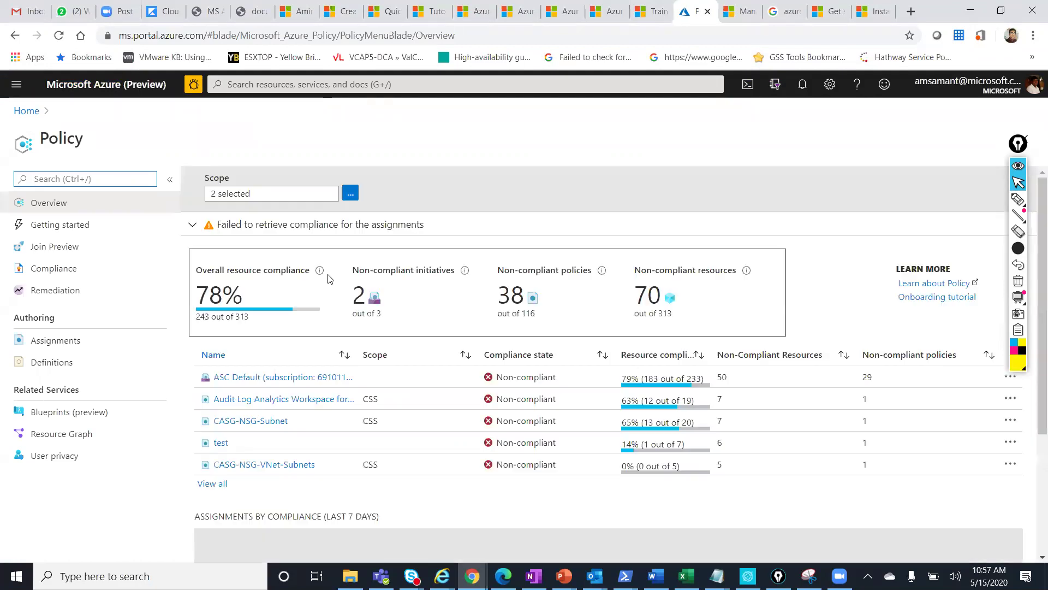
- Show all assignments by compliance, review the "Audit VMs that do not use managed disks" assignment's details, and return to the compliance list
click(213, 484)
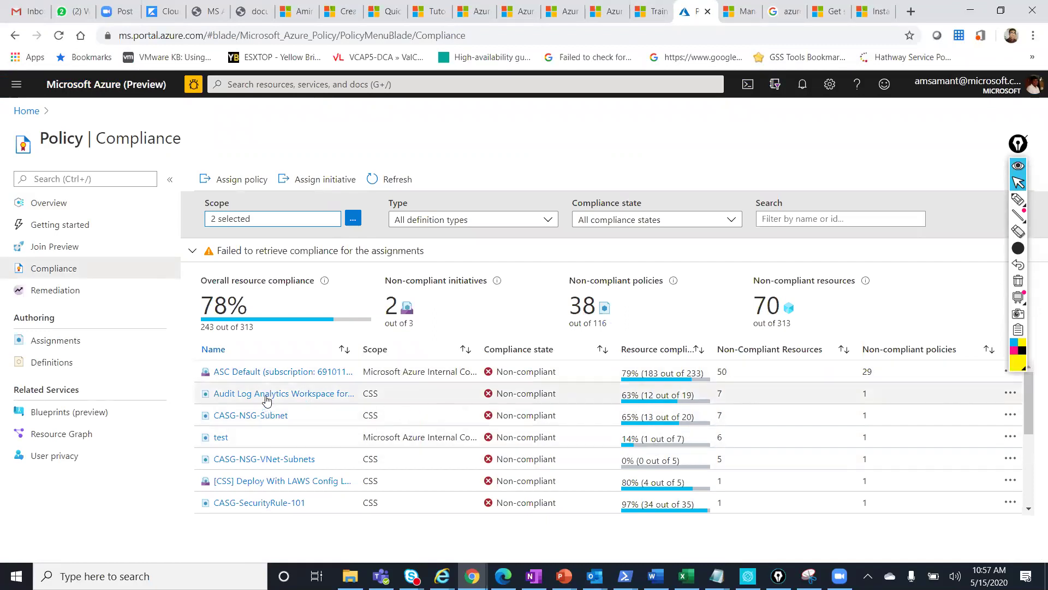
scroll(268, 410, down, 2)
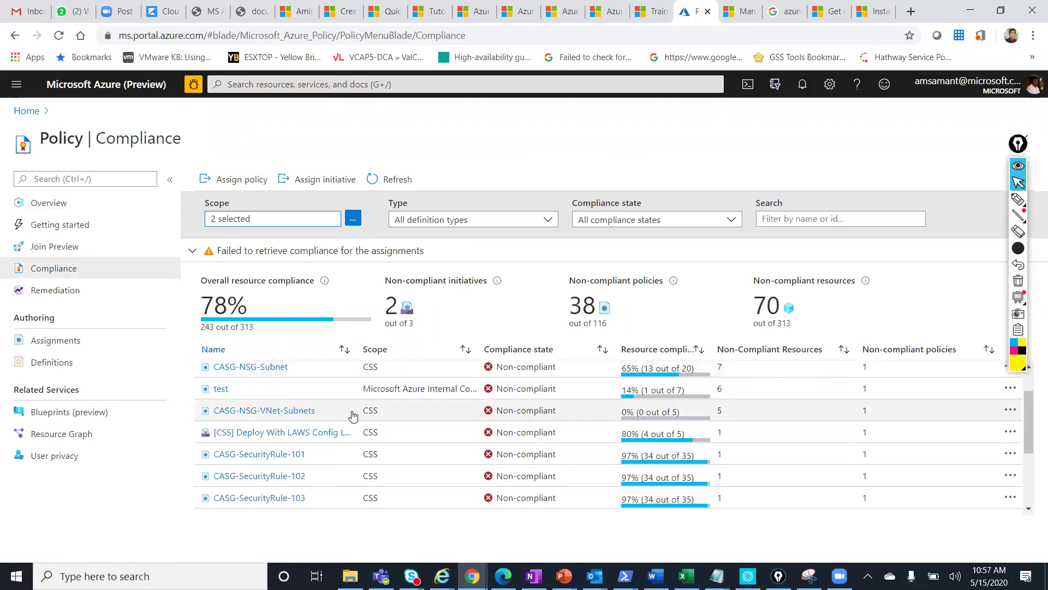
scroll(352, 416, down, 4)
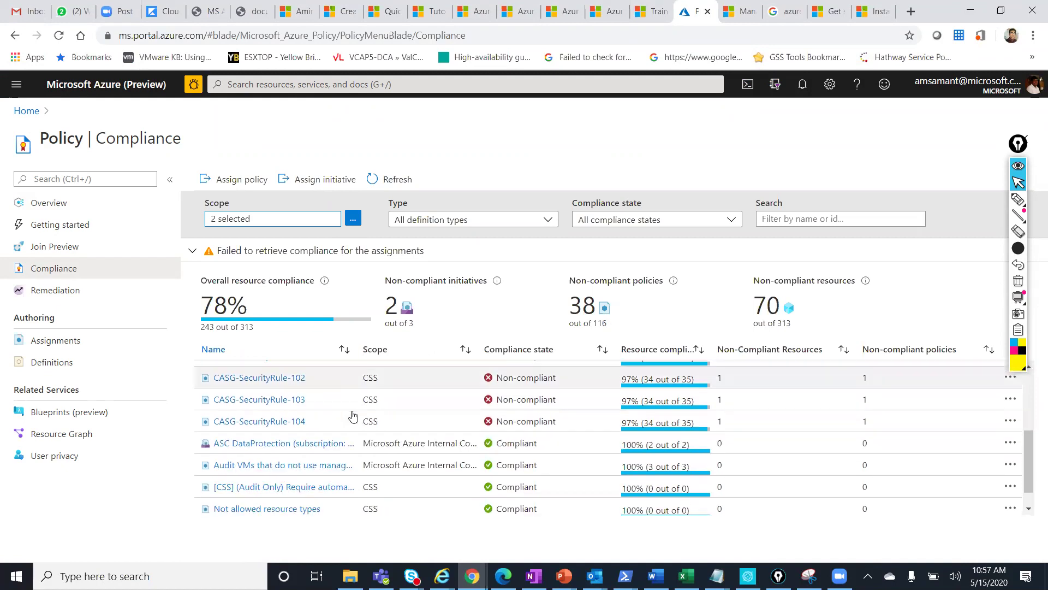
click(279, 466)
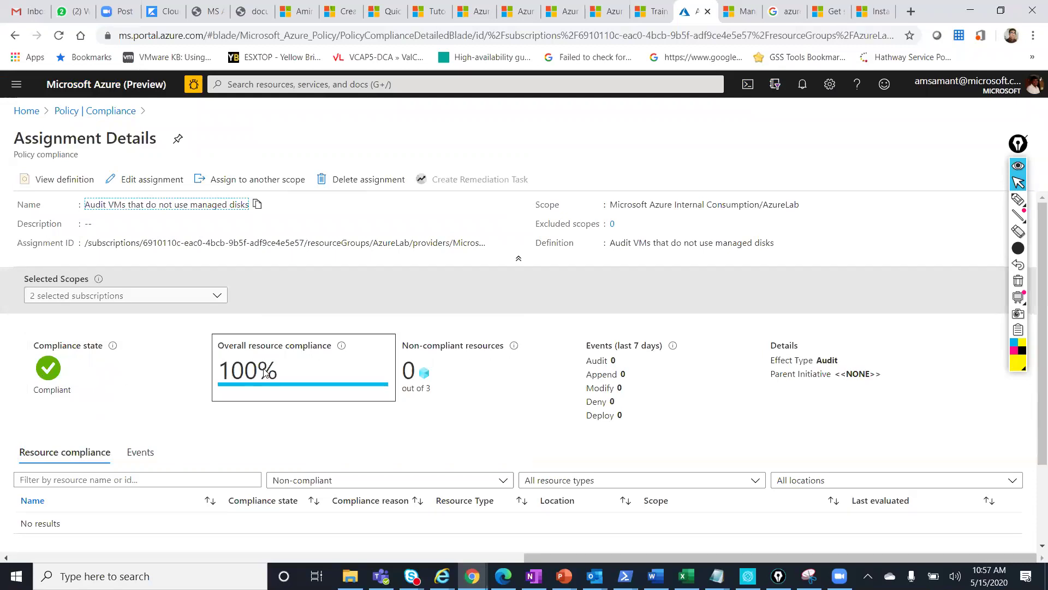
click(79, 112)
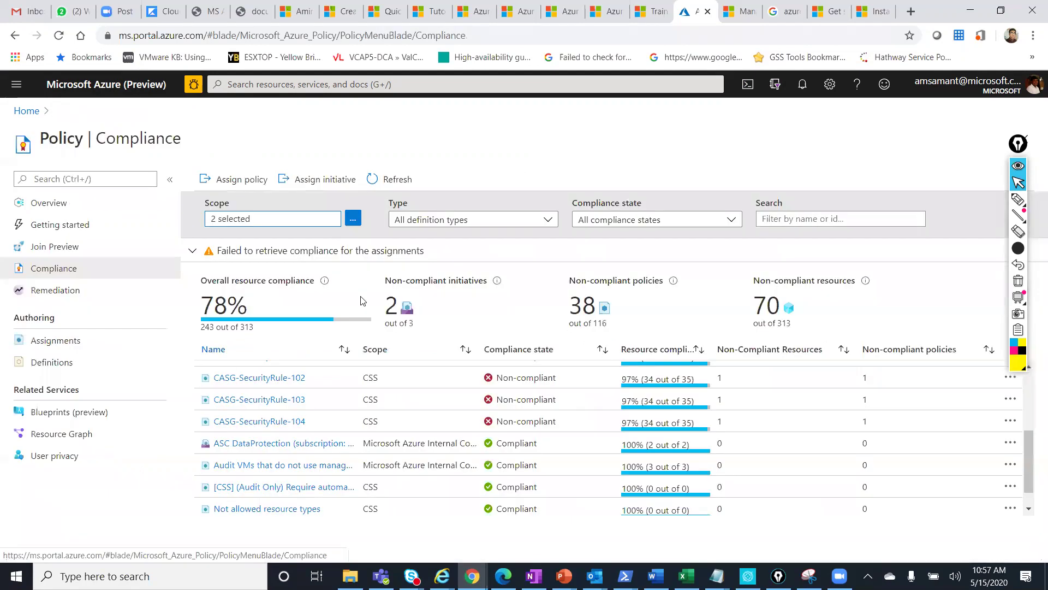
- Examine the non-compliant resources of the "test" policy assignment, and return to the portal's home page
scroll(444, 411, up, 5)
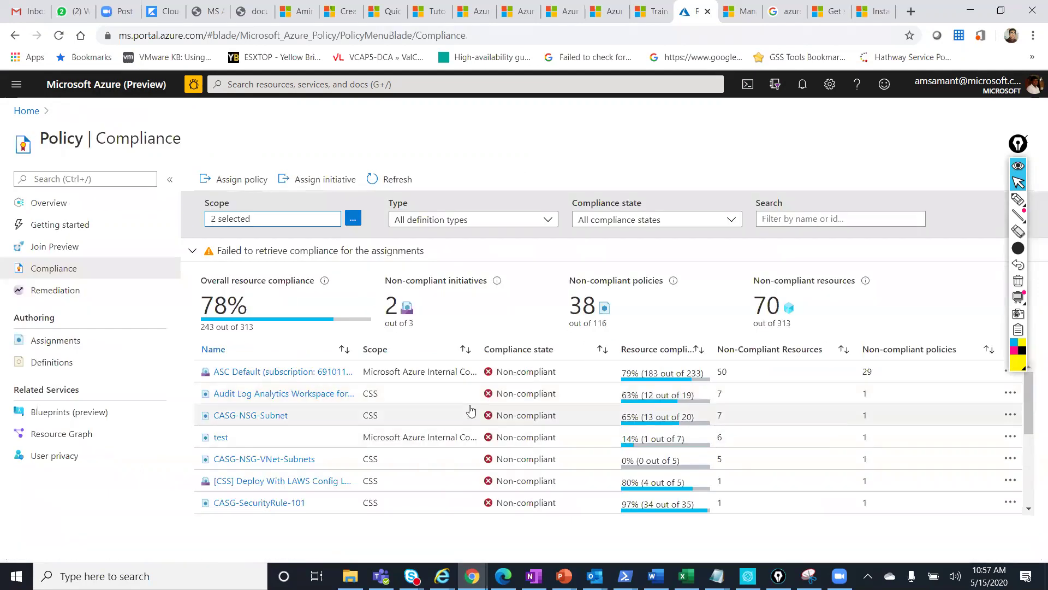
scroll(461, 401, down, 2)
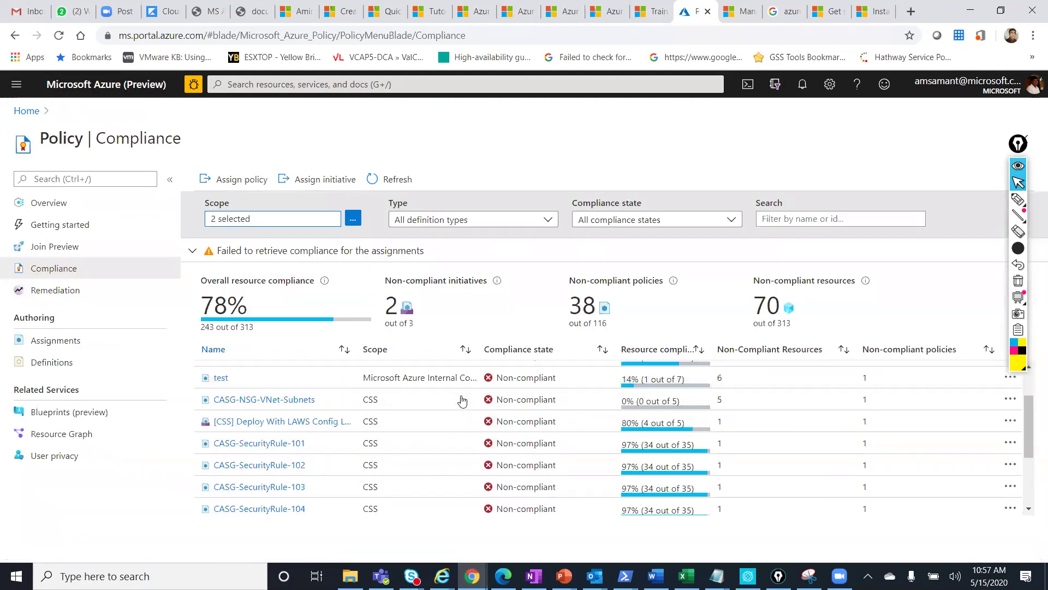
scroll(407, 431, up, 2)
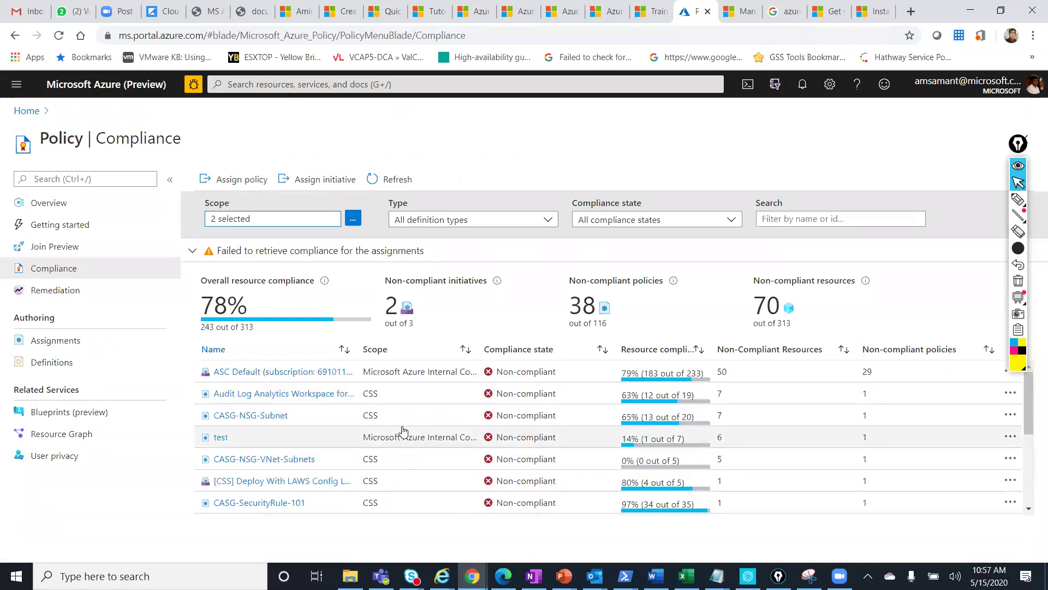
click(218, 438)
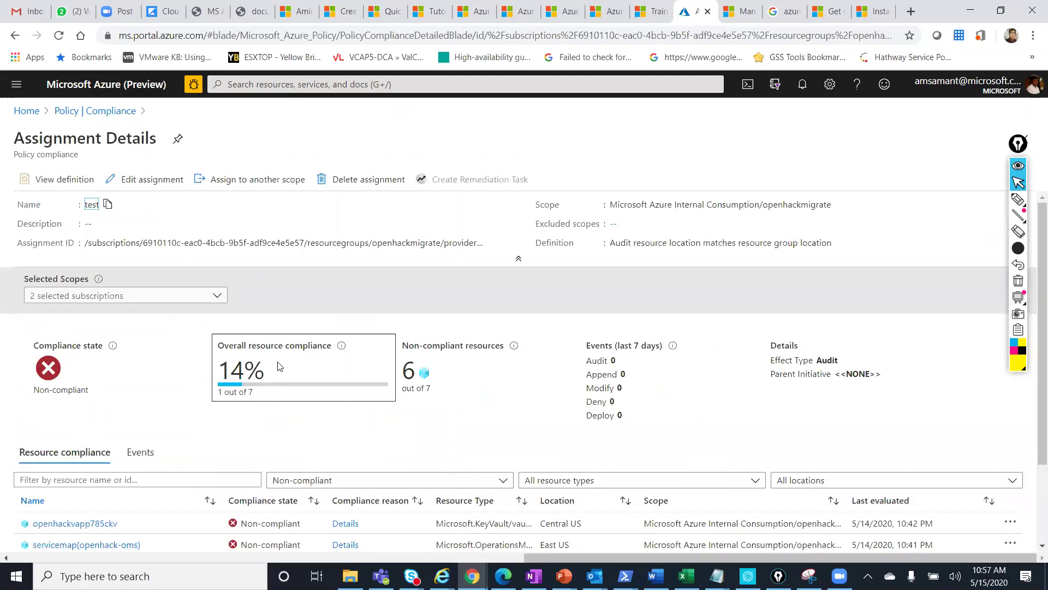
scroll(278, 365, down, 2)
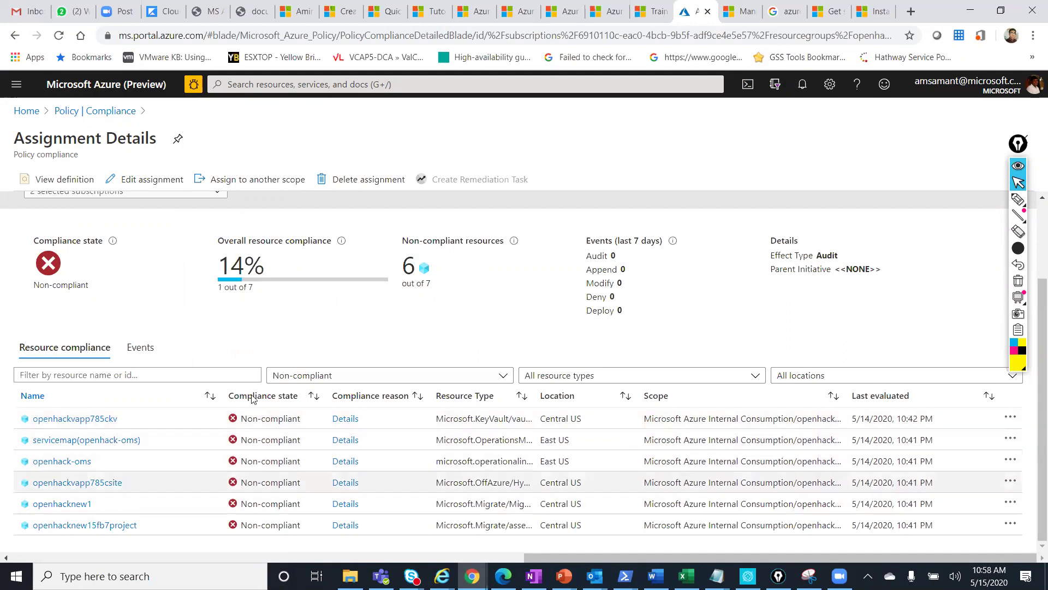
scroll(60, 343, up, 2)
click(81, 112)
click(27, 110)
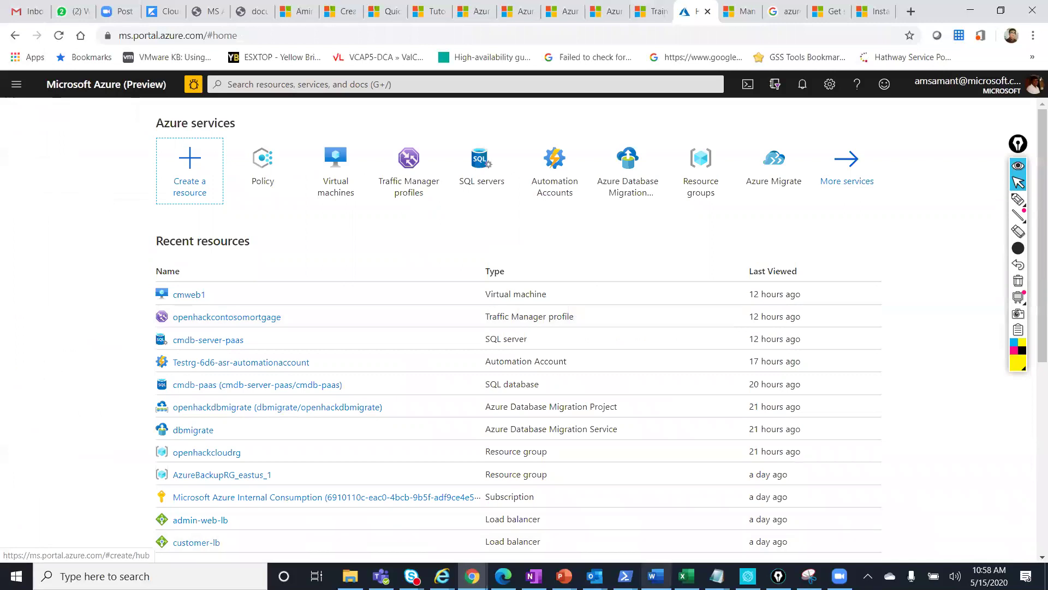
- Switch to the Word document Portal to login.docx and insert a page break after the last line, "Create a resource group and Tags"
key(alt+Tab)
scroll(589, 421, down, 10)
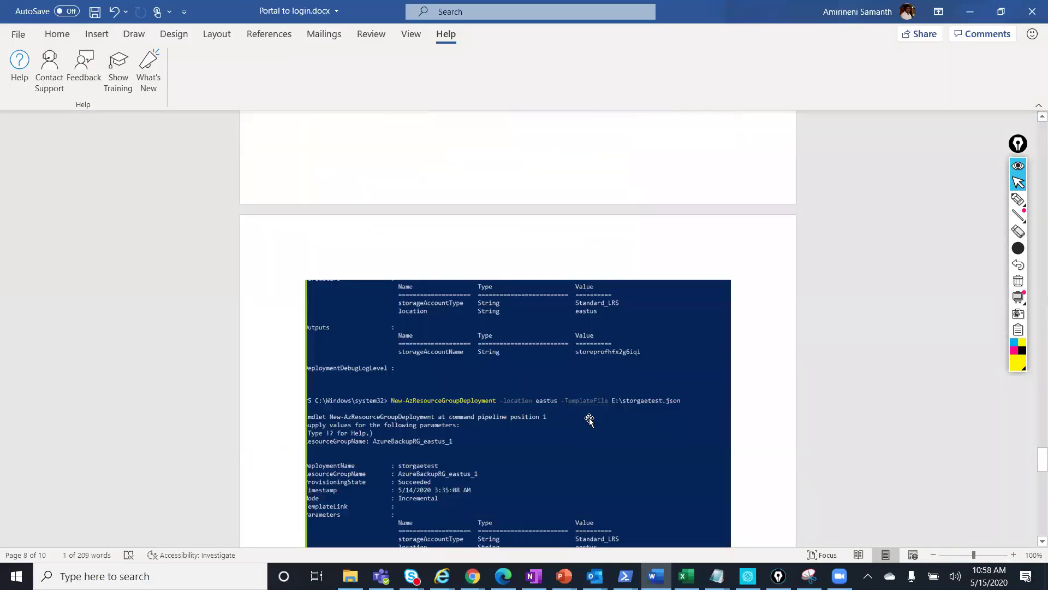
scroll(583, 417, down, 10)
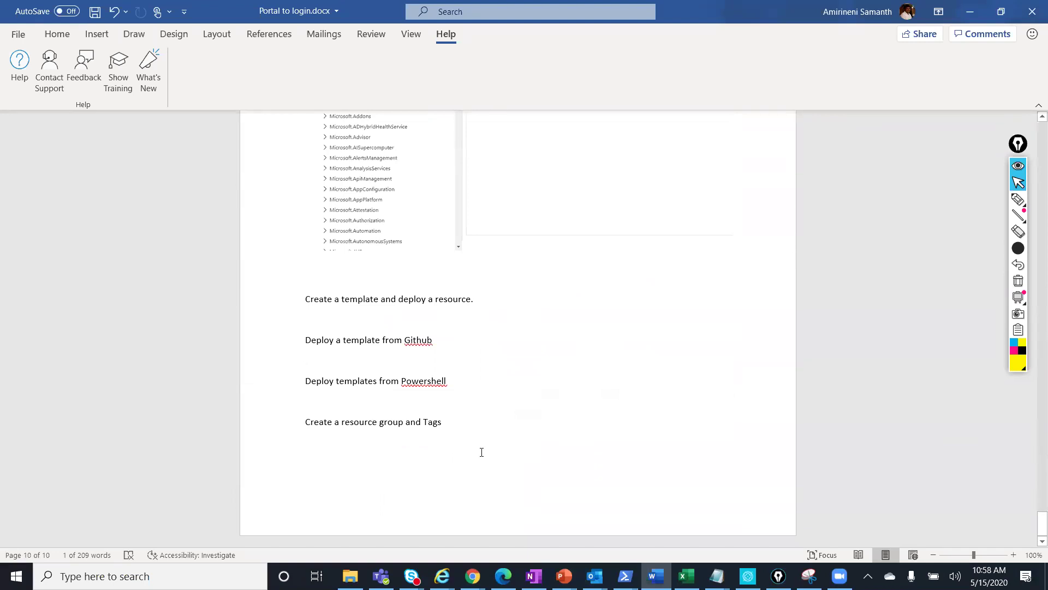
click(500, 417)
key(ctrl+Return)
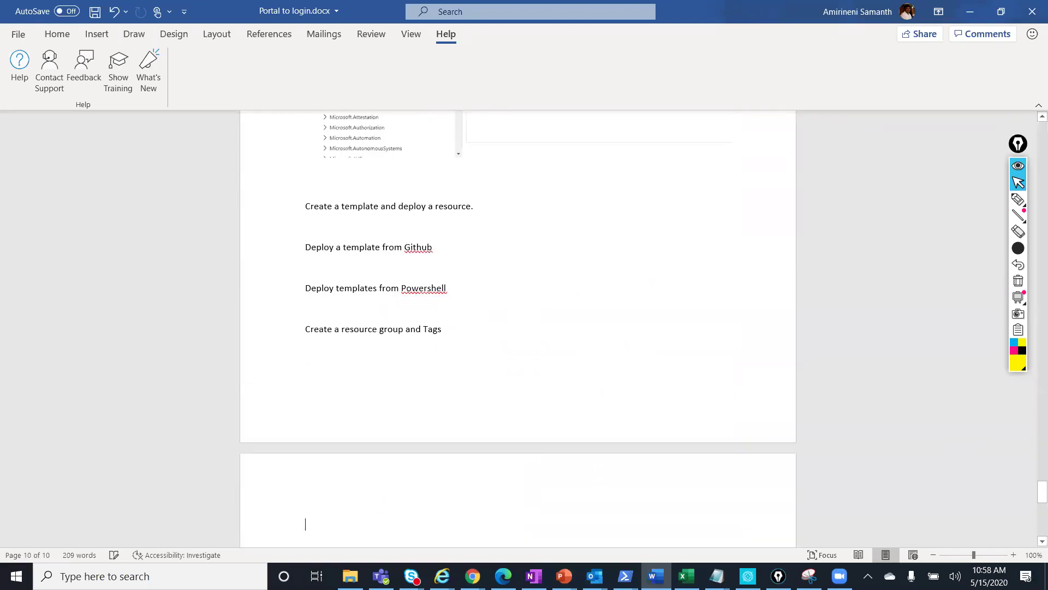
- Write a numbered list on the new page: "Resource Locks", "Policy" and "Activity logs and deployment logs"
text(1))
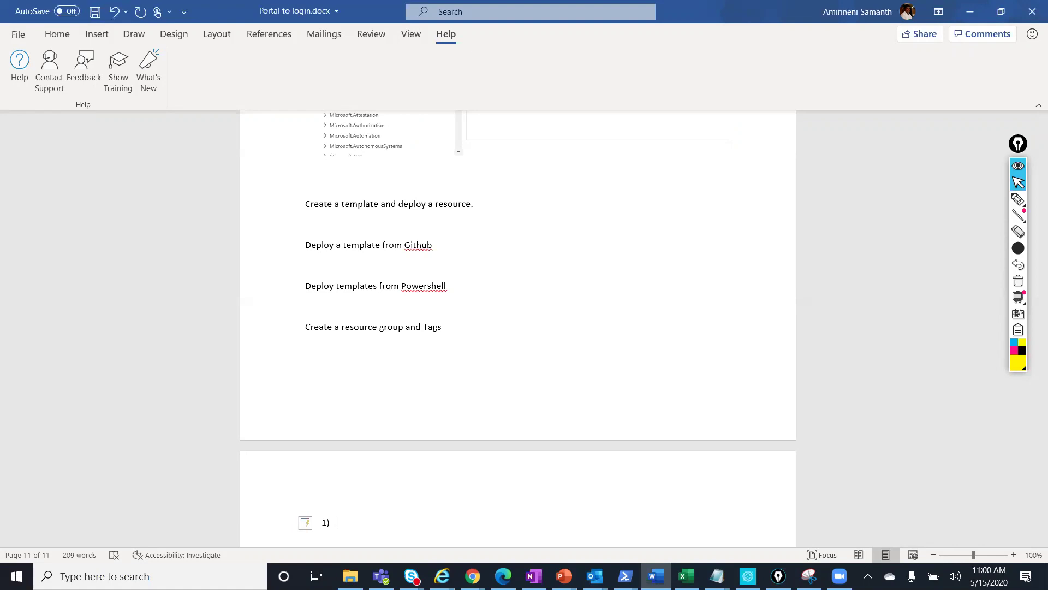
text(Resource Locks)
key(Return)
text(Policy)
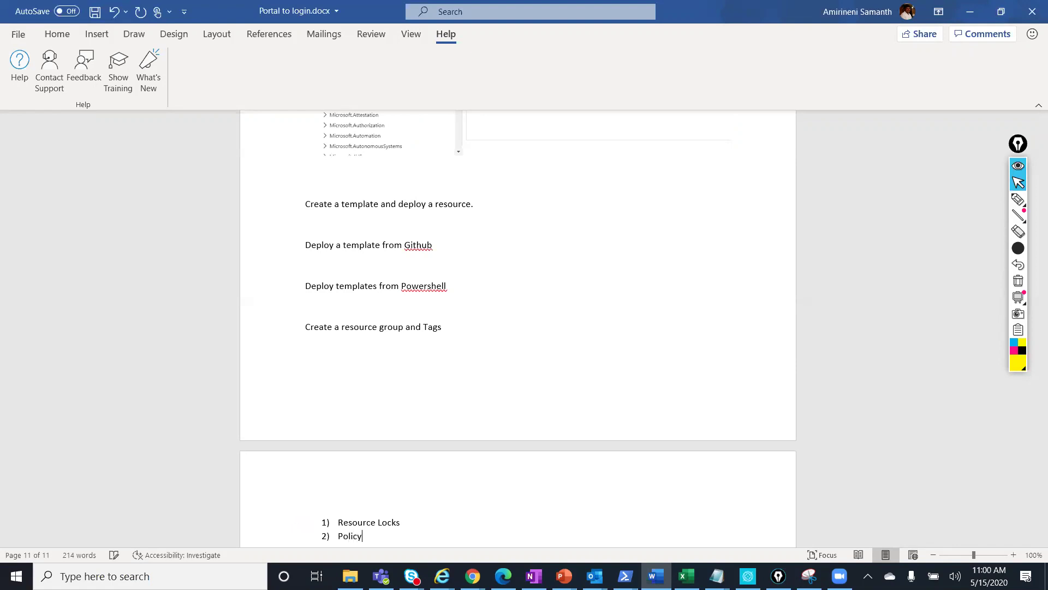
key(Return)
text(A)
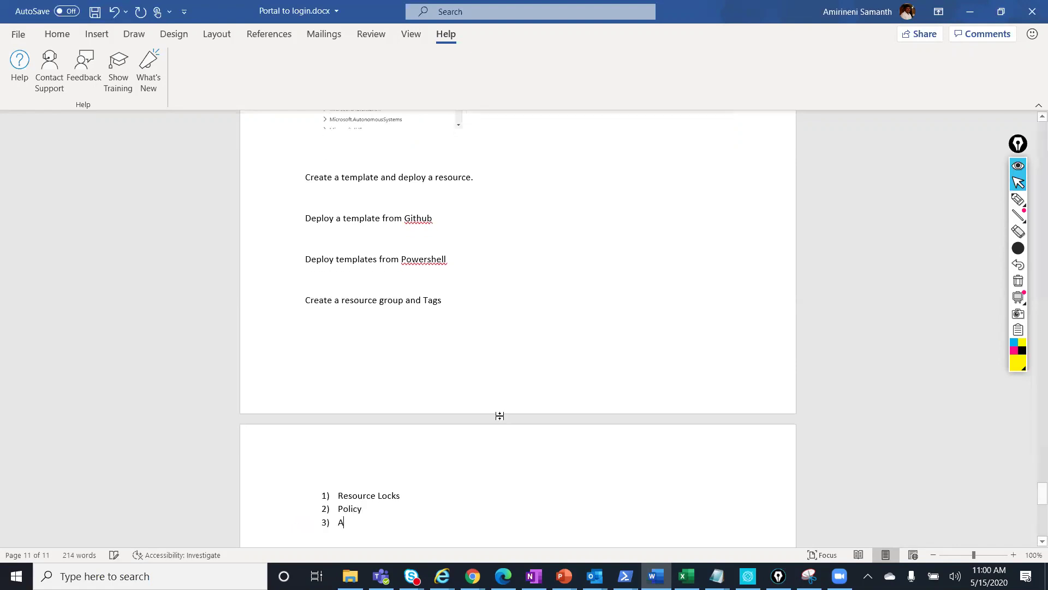
text(ctivity lo)
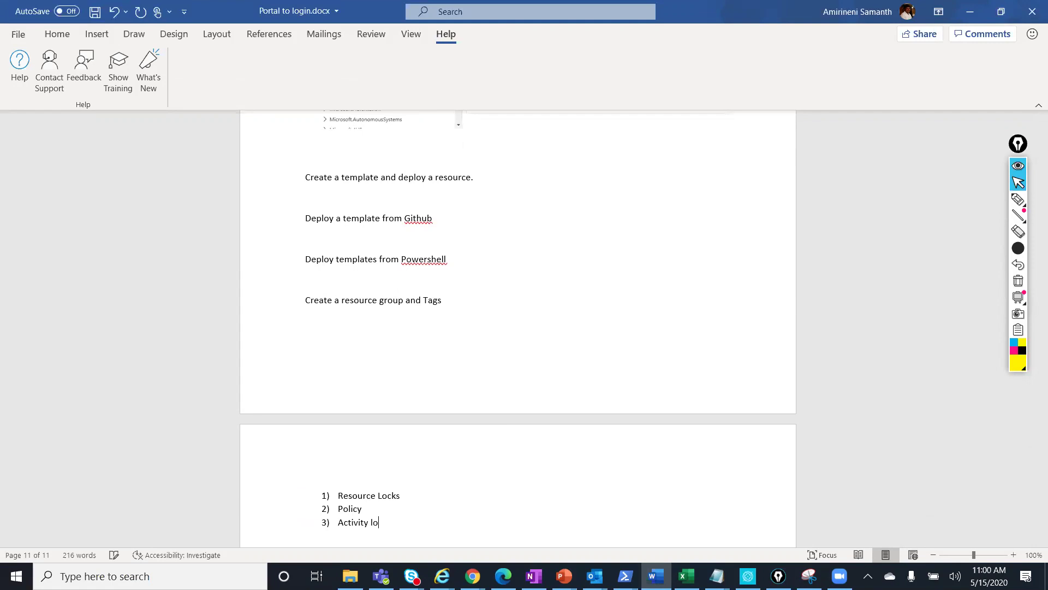
text(gs and deployment logs)
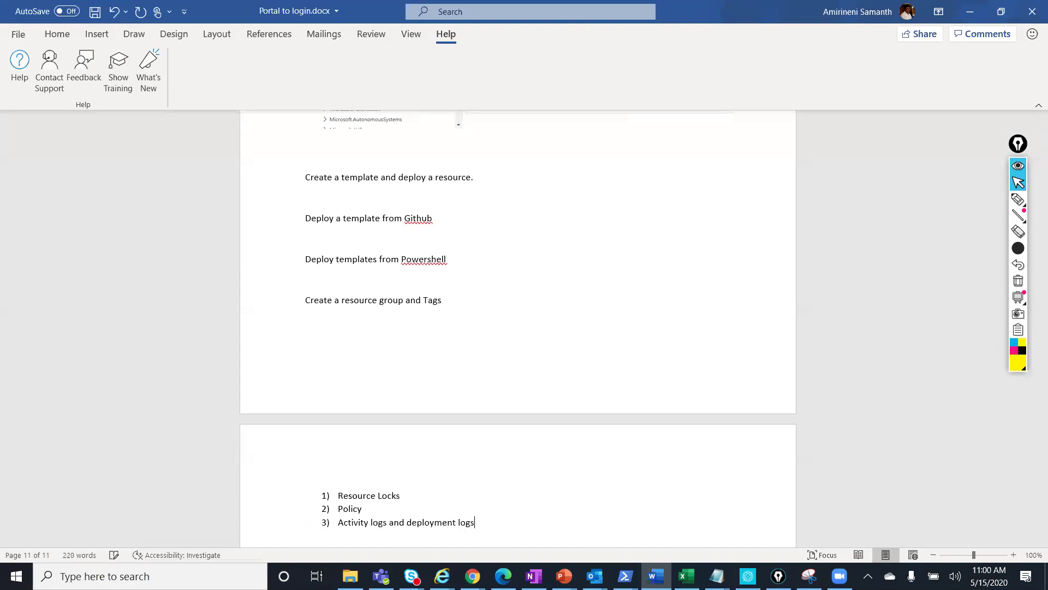